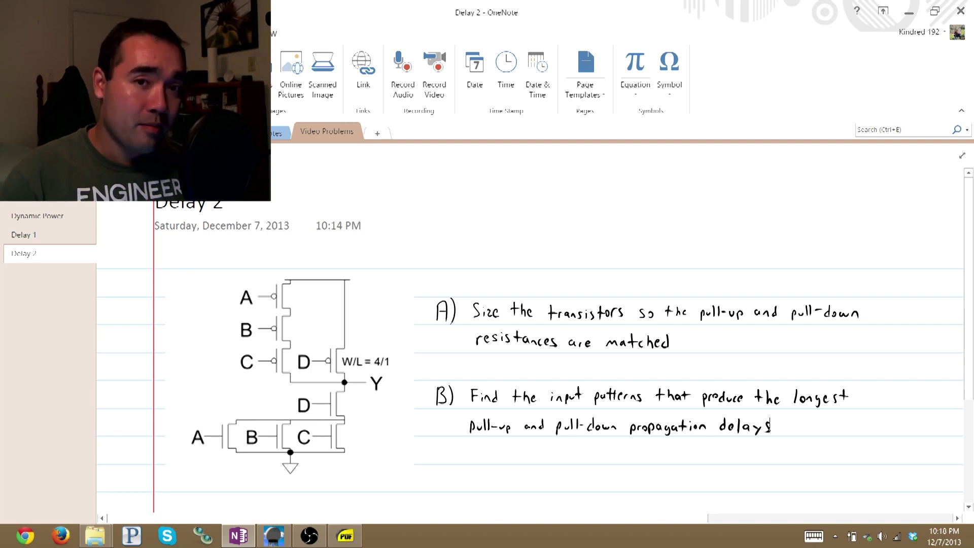
- Draw and undo a trial arrow, then handwrite 'PMOS: 2R/k' above the circuit
{"action": "mouse_move", "coordinate": [380, 320]}
{"action": "left_mouse_down"}
{"action": "mouse_move", "coordinate": [377, 339]}
{"action": "mouse_move", "coordinate": [388, 340]}
{"action": "left_mouse_up"}
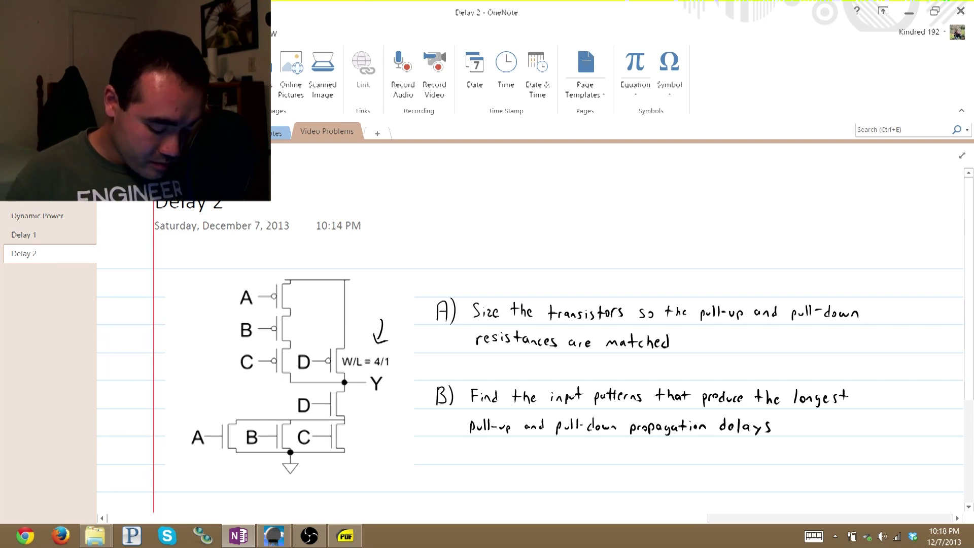
{"action": "key", "text": "ctrl+z"}
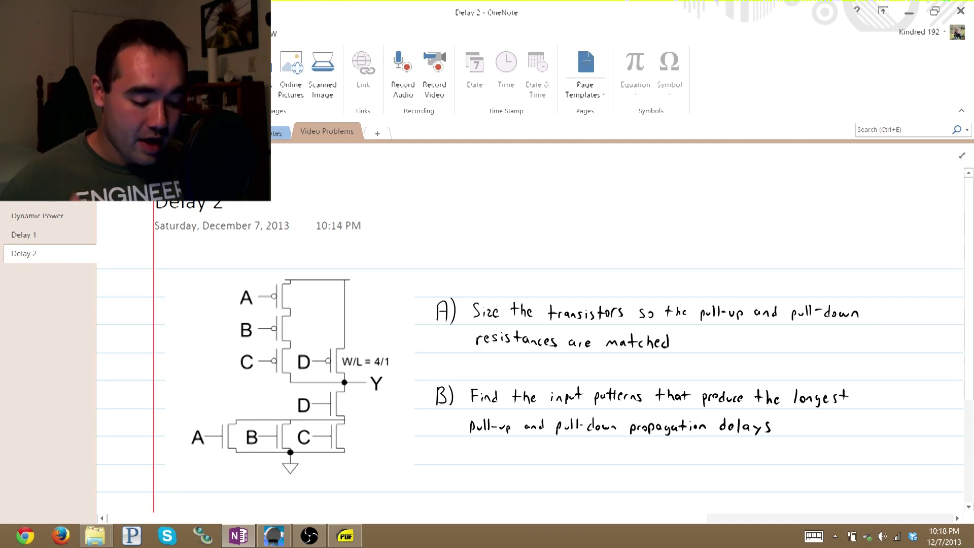
{"action": "mouse_move", "coordinate": [476, 192]}
{"action": "left_mouse_down"}
{"action": "mouse_move", "coordinate": [476, 209]}
{"action": "mouse_move", "coordinate": [528, 195]}
{"action": "left_mouse_up"}
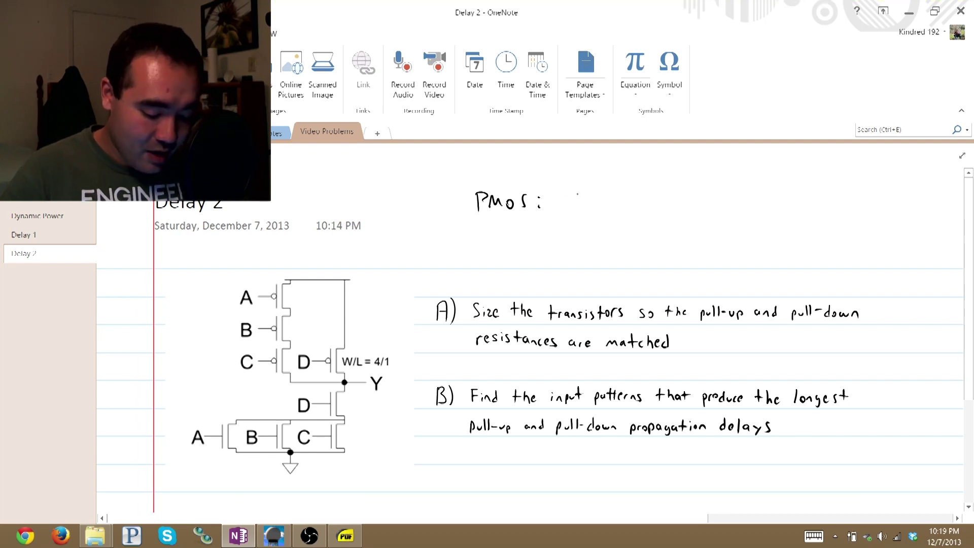
{"action": "left_click_drag", "start_coordinate": [571, 180], "coordinate": [567, 196]}
{"action": "mouse_move", "coordinate": [572, 180]}
{"action": "left_mouse_down"}
{"action": "mouse_move", "coordinate": [587, 199]}
{"action": "mouse_move", "coordinate": [569, 222]}
{"action": "mouse_move", "coordinate": [629, 193]}
{"action": "left_mouse_up"}
{"action": "left_click_drag", "start_coordinate": [629, 192], "coordinate": [677, 203]}
- Handwrite 'NMOS: R/k' beside the PMOS label
{"action": "left_click", "coordinate": [694, 195]}
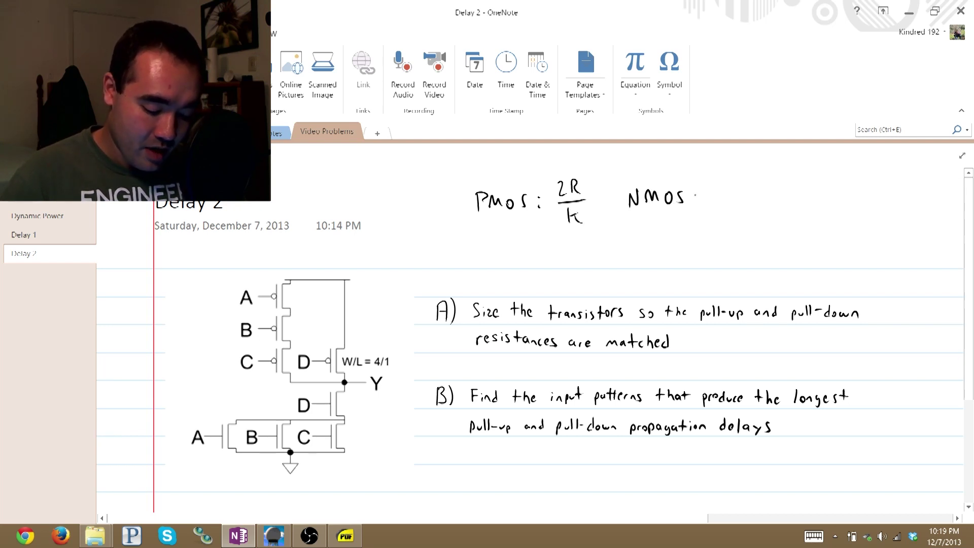
{"action": "left_click_drag", "start_coordinate": [719, 174], "coordinate": [728, 189]}
{"action": "mouse_move", "coordinate": [715, 193]}
{"action": "left_mouse_down"}
{"action": "mouse_move", "coordinate": [736, 191]}
{"action": "mouse_move", "coordinate": [725, 207]}
{"action": "left_mouse_up"}
{"action": "left_click_drag", "start_coordinate": [725, 207], "coordinate": [738, 215]}
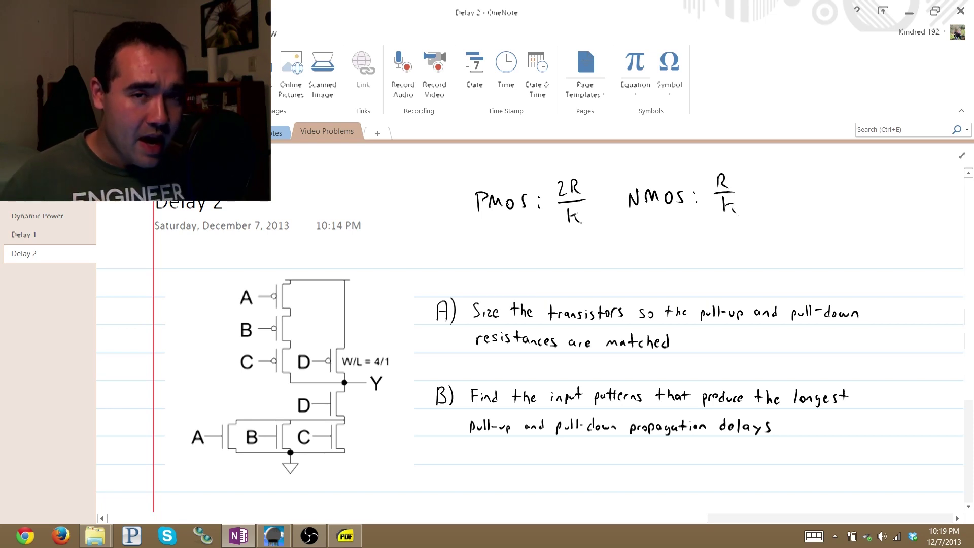
- Draw a red arrow in the pull-up network at the W/L = 4/1 transistor
{"action": "key", "text": "alt+d"}
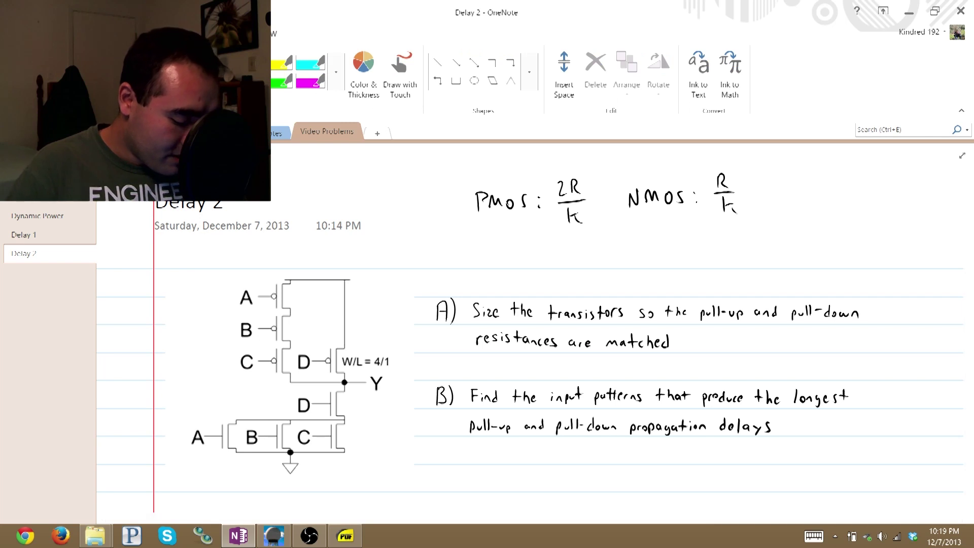
{"action": "scroll", "coordinate": [530, 330], "scroll_direction": "down", "scroll_amount": 3}
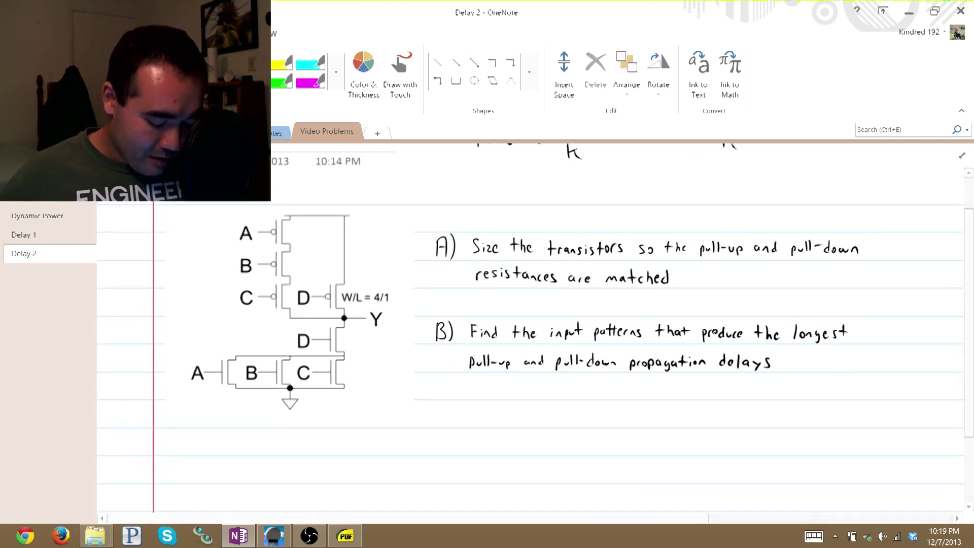
{"action": "scroll", "coordinate": [530, 330], "scroll_direction": "up", "scroll_amount": 3}
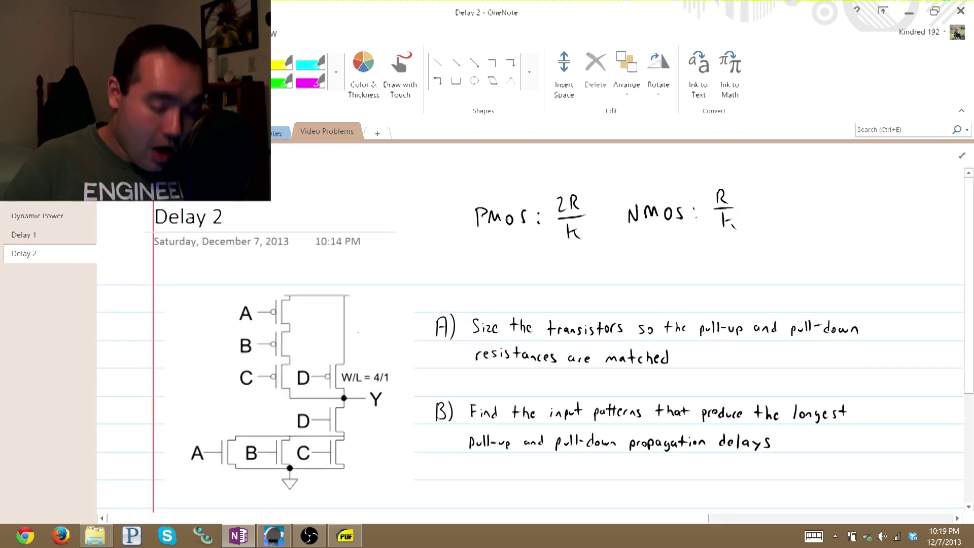
{"action": "mouse_move", "coordinate": [328, 334]}
{"action": "left_mouse_down"}
{"action": "mouse_move", "coordinate": [331, 348]}
{"action": "mouse_move", "coordinate": [339, 345]}
{"action": "left_mouse_up"}
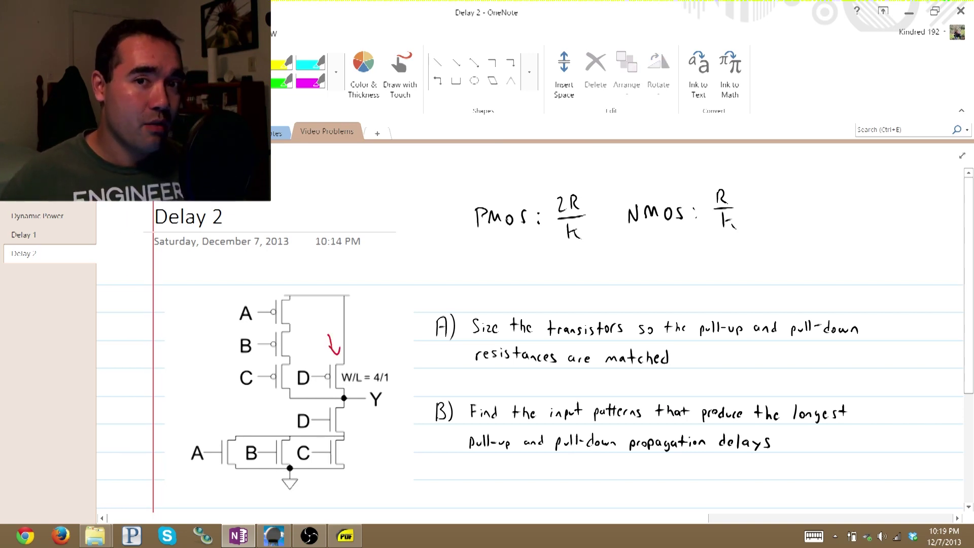
{"action": "scroll", "coordinate": [558, 330], "scroll_direction": "down", "scroll_amount": 2}
{"action": "scroll", "coordinate": [467, 392], "scroll_direction": "down", "scroll_amount": 1}
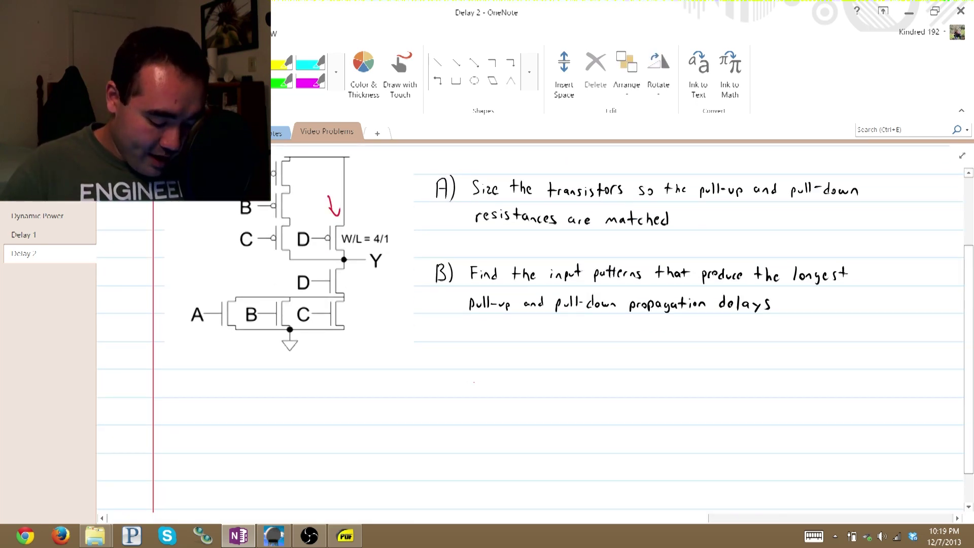
- Write 2R/4 = R/2 in red below the problems
{"action": "left_click_drag", "start_coordinate": [473, 375], "coordinate": [499, 388]}
{"action": "mouse_move", "coordinate": [483, 394]}
{"action": "left_mouse_down"}
{"action": "mouse_move", "coordinate": [491, 408]}
{"action": "mouse_move", "coordinate": [521, 386]}
{"action": "left_mouse_up"}
{"action": "left_click_drag", "start_coordinate": [515, 391], "coordinate": [537, 388]}
{"action": "left_click_drag", "start_coordinate": [536, 373], "coordinate": [549, 408]}
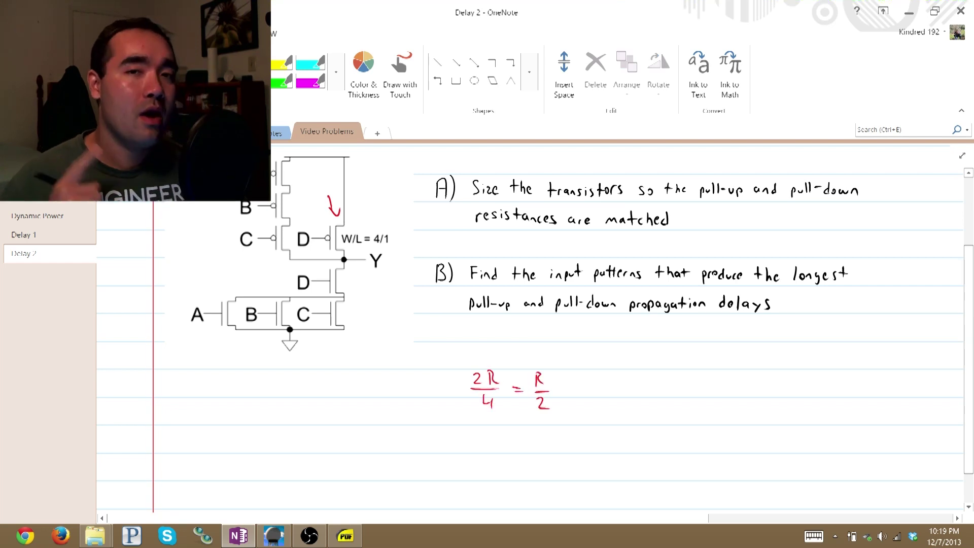
- Draw a red line from the top rail to Y with an R/2 brace beside transistor D
{"action": "scroll", "coordinate": [535, 330], "scroll_direction": "up", "scroll_amount": 1}
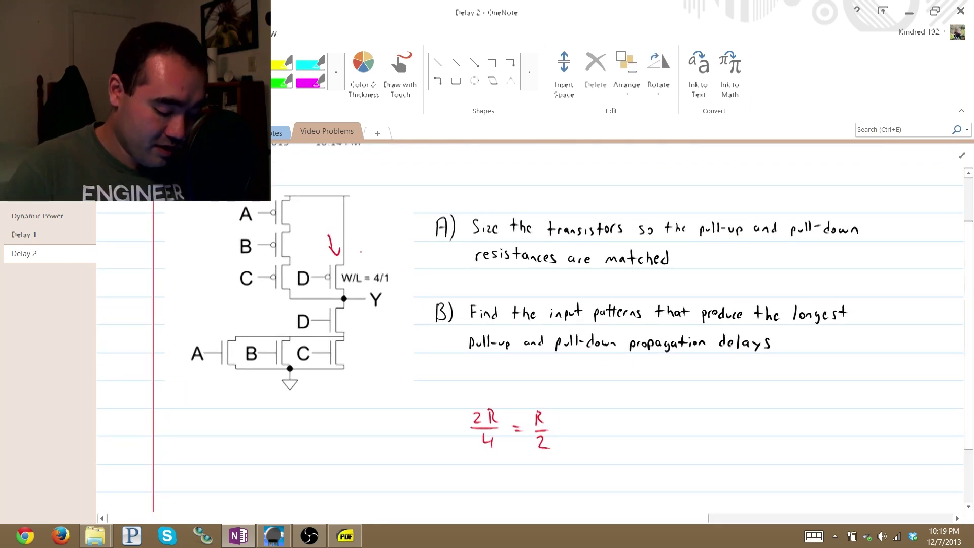
{"action": "left_click_drag", "start_coordinate": [355, 193], "coordinate": [354, 255]}
{"action": "left_click_drag", "start_coordinate": [344, 193], "coordinate": [373, 193]}
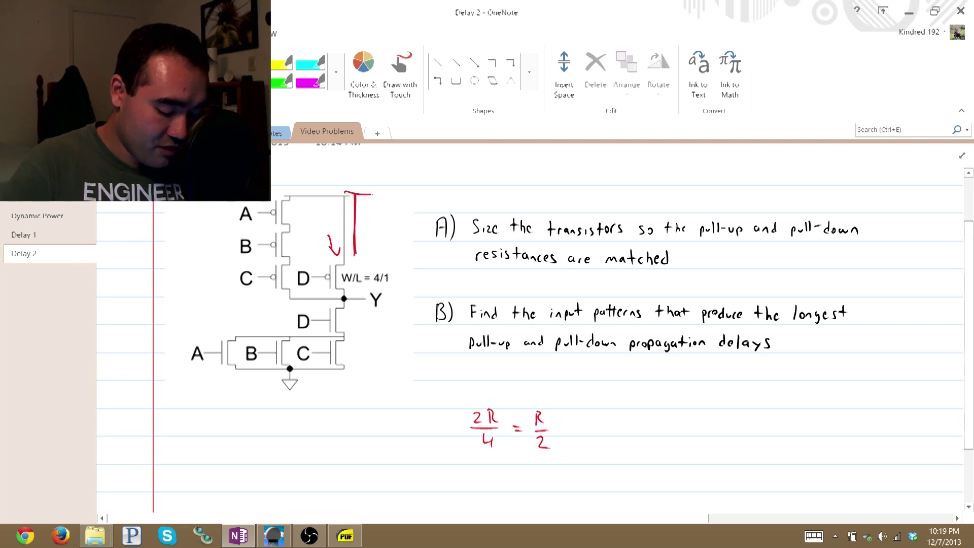
{"action": "mouse_move", "coordinate": [352, 283]}
{"action": "left_mouse_down"}
{"action": "mouse_move", "coordinate": [353, 298]}
{"action": "mouse_move", "coordinate": [370, 298]}
{"action": "left_mouse_up"}
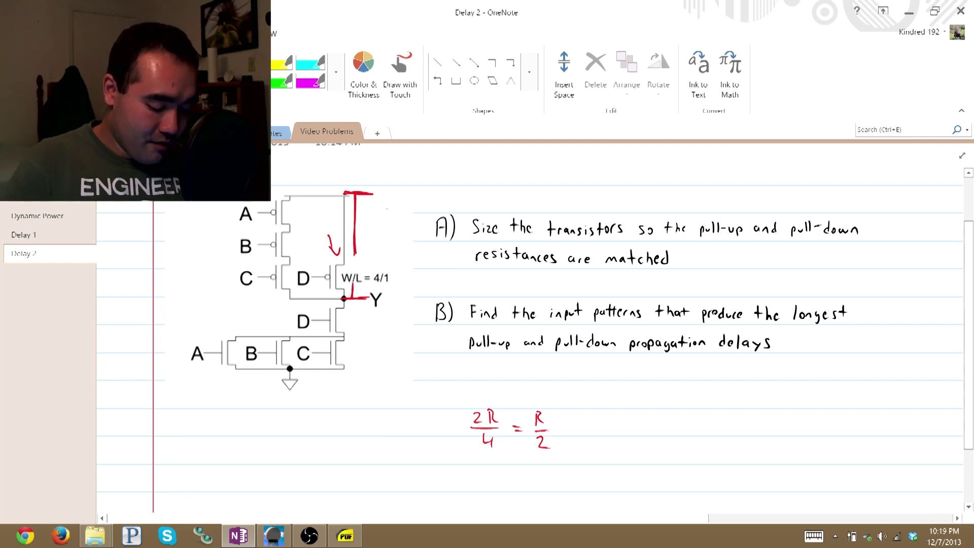
{"action": "mouse_move", "coordinate": [386, 200]}
{"action": "left_mouse_down"}
{"action": "mouse_move", "coordinate": [395, 256]}
{"action": "mouse_move", "coordinate": [387, 280]}
{"action": "left_mouse_up"}
{"action": "left_click_drag", "start_coordinate": [402, 227], "coordinate": [416, 252]}
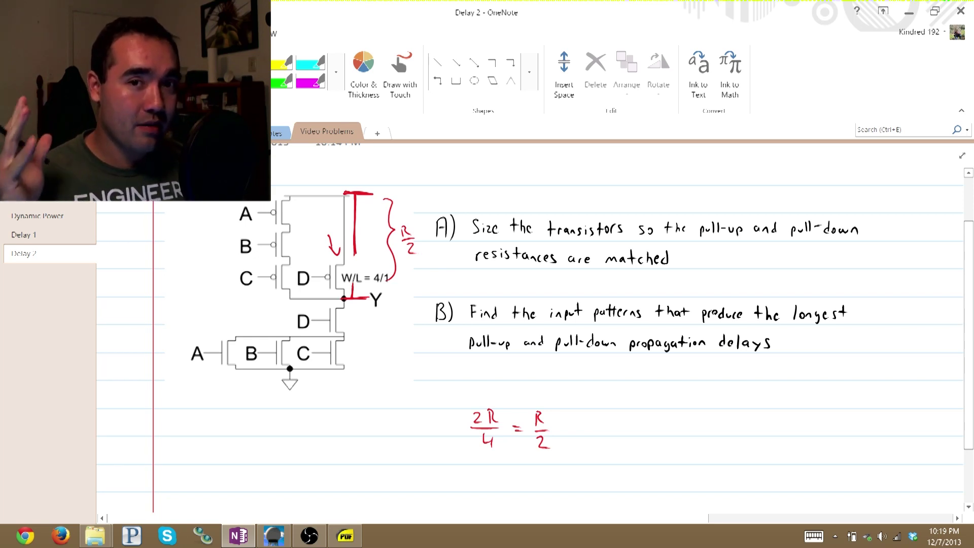
- Add red arrows and a brace extension, then undo the extra annotations
{"action": "mouse_move", "coordinate": [350, 160]}
{"action": "left_mouse_down"}
{"action": "mouse_move", "coordinate": [351, 180]}
{"action": "mouse_move", "coordinate": [359, 173]}
{"action": "left_mouse_up"}
{"action": "left_click_drag", "start_coordinate": [271, 160], "coordinate": [275, 182]}
{"action": "left_click_drag", "start_coordinate": [272, 172], "coordinate": [282, 173]}
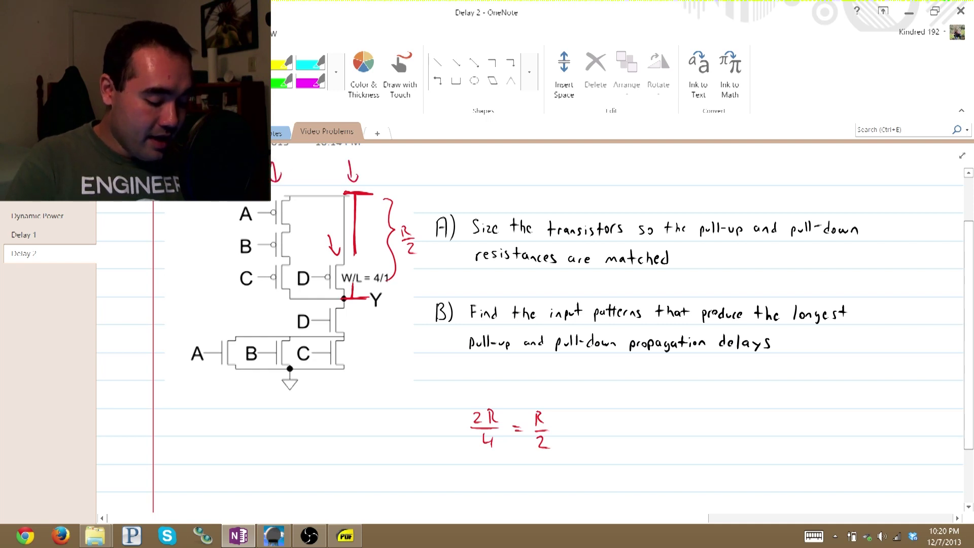
{"action": "left_click_drag", "start_coordinate": [195, 244], "coordinate": [202, 299]}
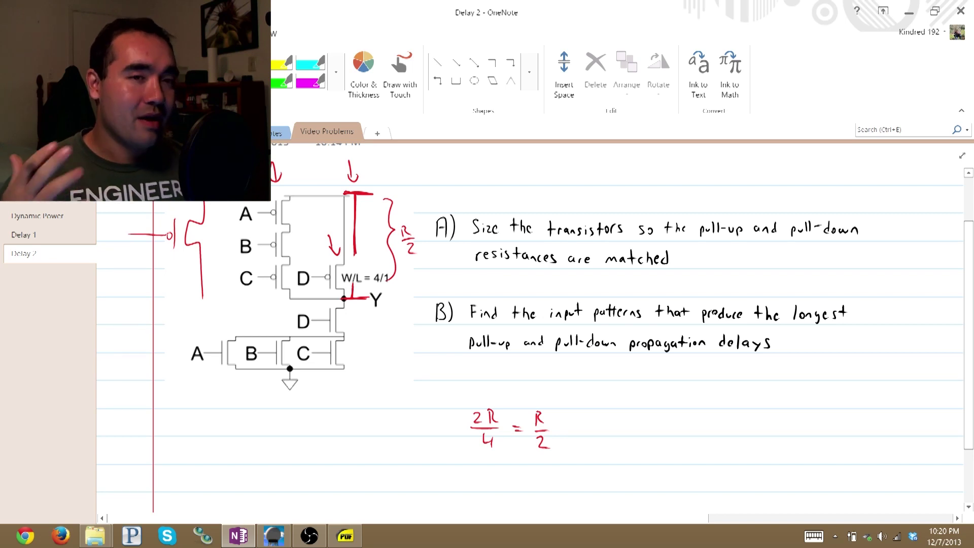
{"action": "key", "text": "ctrl+z"}
{"action": "key", "text": "ctrl+z"}
{"action": "key", "text": "ctrl+z"}
{"action": "key", "text": "ctrl+z"}
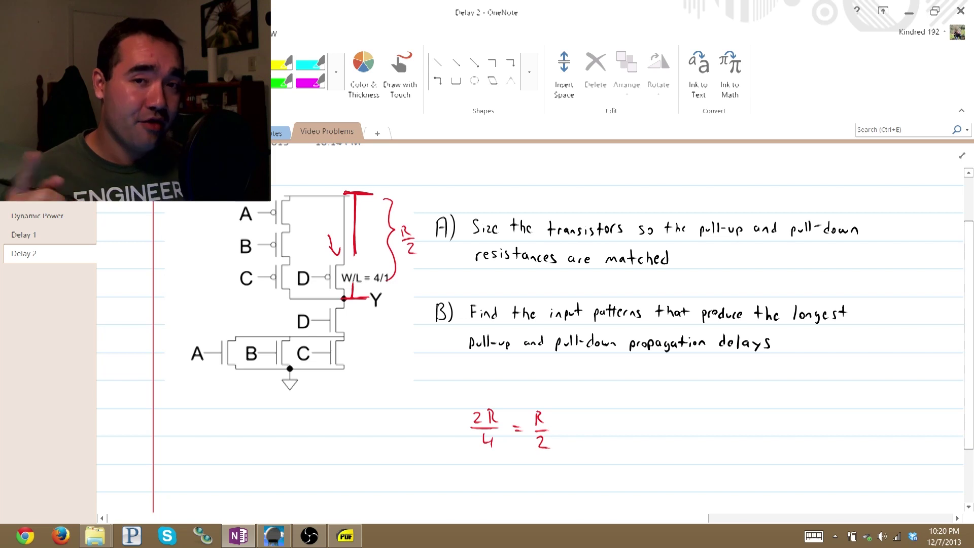
- Draw a red brace labelled R/2 beside the pull-down network
{"action": "mouse_move", "coordinate": [365, 314]}
{"action": "left_mouse_down"}
{"action": "mouse_move", "coordinate": [380, 339]}
{"action": "mouse_move", "coordinate": [371, 367]}
{"action": "left_mouse_up"}
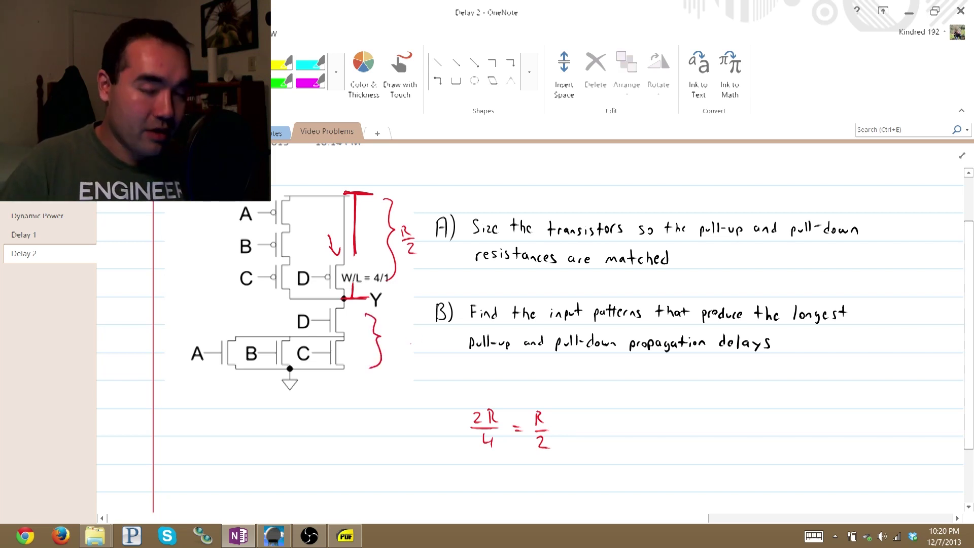
{"action": "mouse_move", "coordinate": [396, 325]}
{"action": "left_mouse_down"}
{"action": "mouse_move", "coordinate": [396, 339]}
{"action": "mouse_move", "coordinate": [411, 341]}
{"action": "left_mouse_up"}
{"action": "mouse_move", "coordinate": [404, 349]}
{"action": "left_mouse_down"}
{"action": "mouse_move", "coordinate": [400, 361]}
{"action": "mouse_move", "coordinate": [410, 360]}
{"action": "left_mouse_up"}
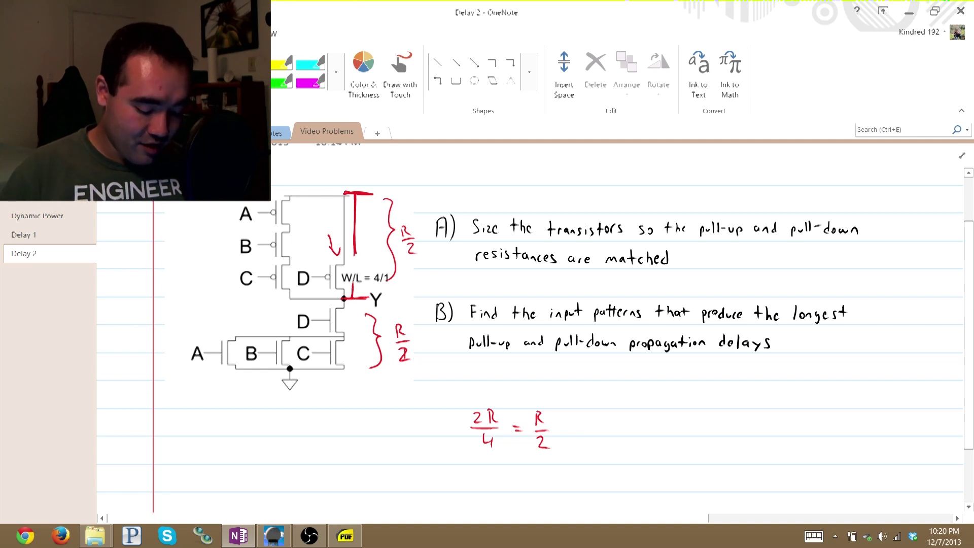
- Box the D pull-up transistor with its W/L label and bracket transistors A, B, C
{"action": "mouse_move", "coordinate": [297, 254]}
{"action": "left_mouse_down"}
{"action": "mouse_move", "coordinate": [344, 302]}
{"action": "mouse_move", "coordinate": [361, 271]}
{"action": "mouse_move", "coordinate": [296, 253]}
{"action": "left_mouse_up"}
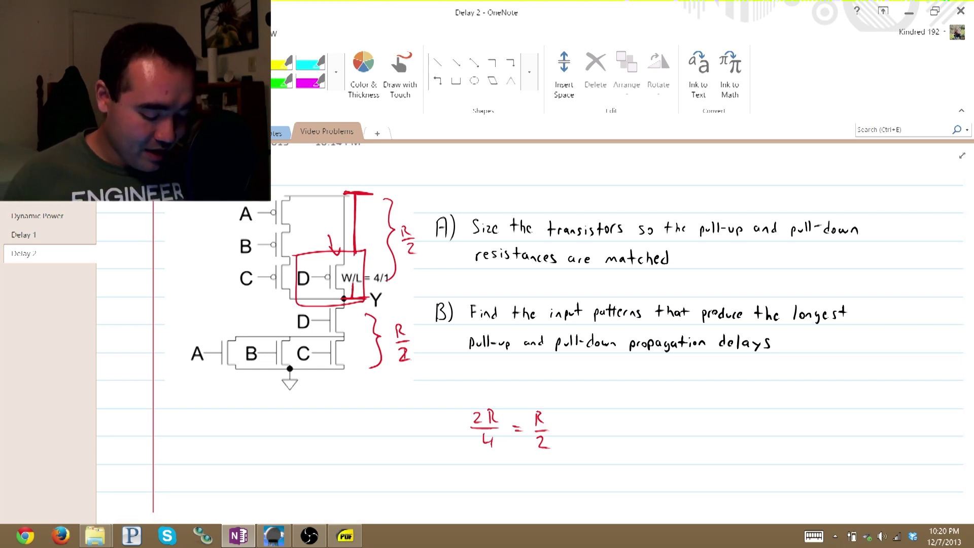
{"action": "scroll", "coordinate": [289, 288], "scroll_direction": "down", "scroll_amount": 2}
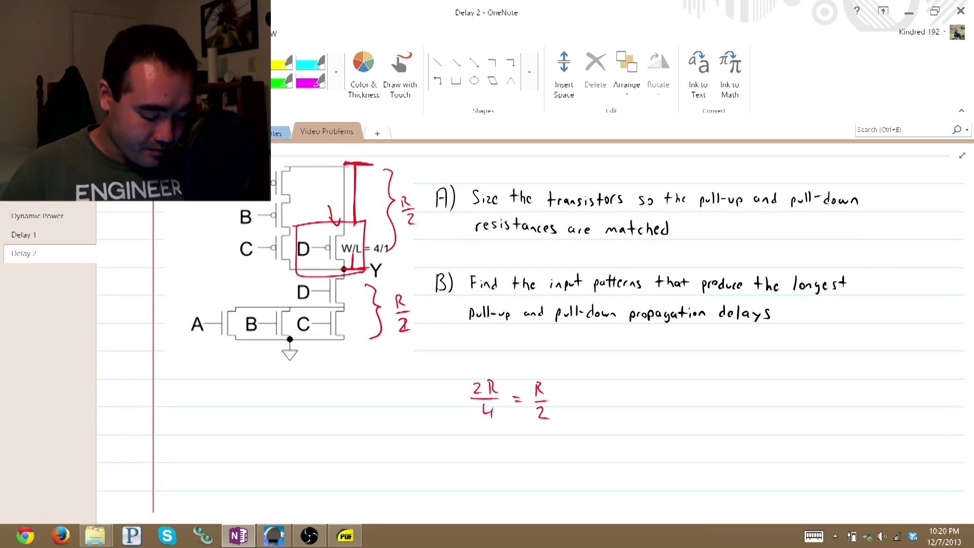
{"action": "scroll", "coordinate": [290, 287], "scroll_direction": "up", "scroll_amount": 5}
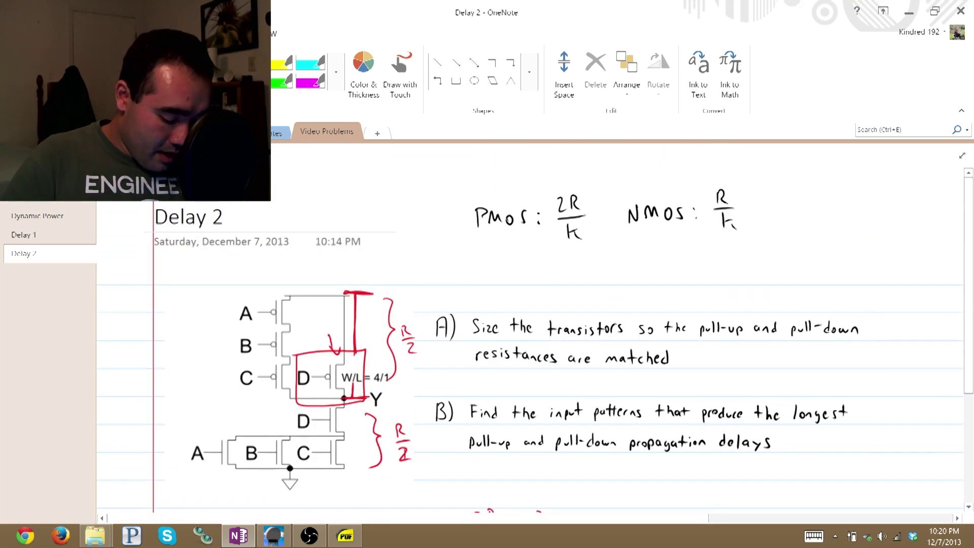
{"action": "mouse_move", "coordinate": [233, 292]}
{"action": "left_mouse_down"}
{"action": "mouse_move", "coordinate": [217, 293]}
{"action": "mouse_move", "coordinate": [218, 383]}
{"action": "mouse_move", "coordinate": [236, 404]}
{"action": "left_mouse_up"}
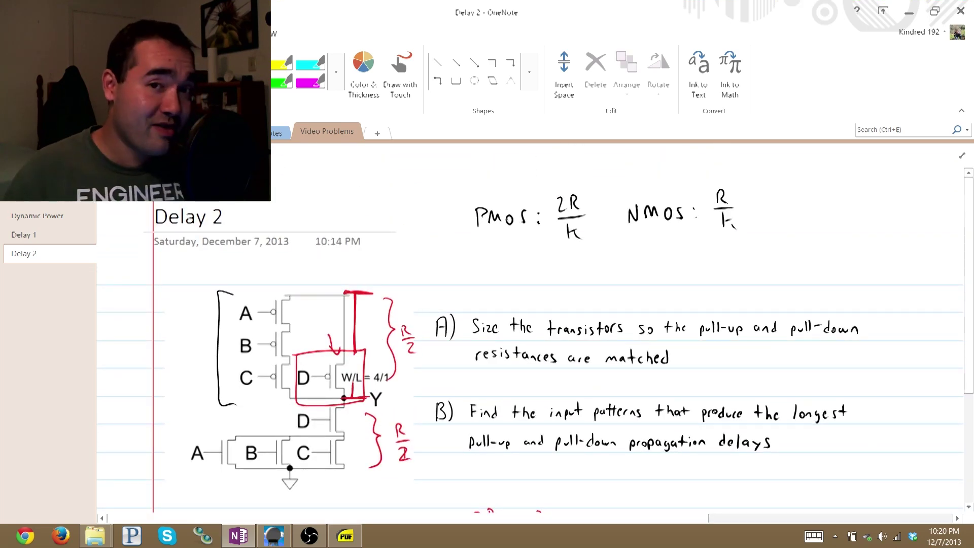
- Write R/2 beside the bracket on PMOS transistors A, B and C
{"action": "mouse_move", "coordinate": [166, 324]}
{"action": "left_mouse_down"}
{"action": "mouse_move", "coordinate": [189, 340]}
{"action": "mouse_move", "coordinate": [190, 365]}
{"action": "left_mouse_up"}
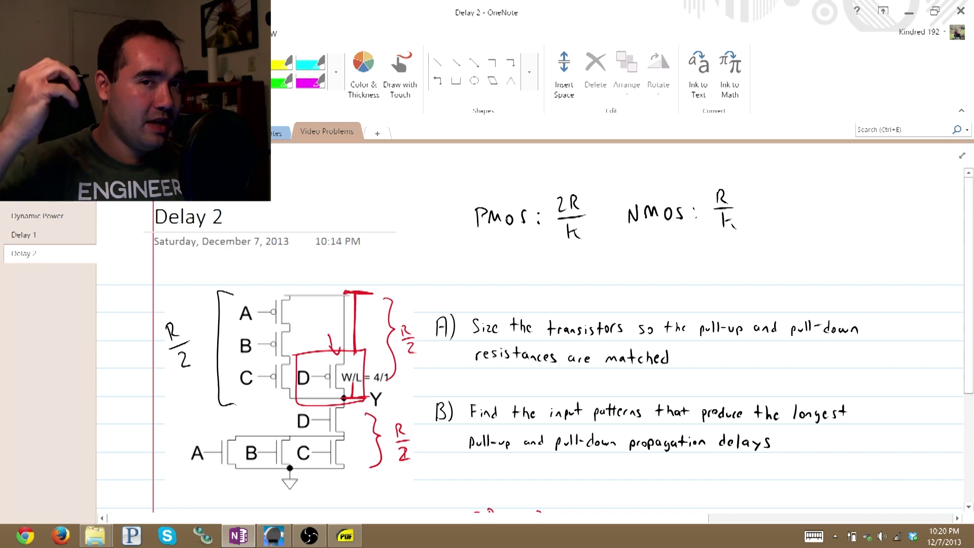
{"action": "scroll", "coordinate": [558, 325], "scroll_direction": "down", "scroll_amount": 5}
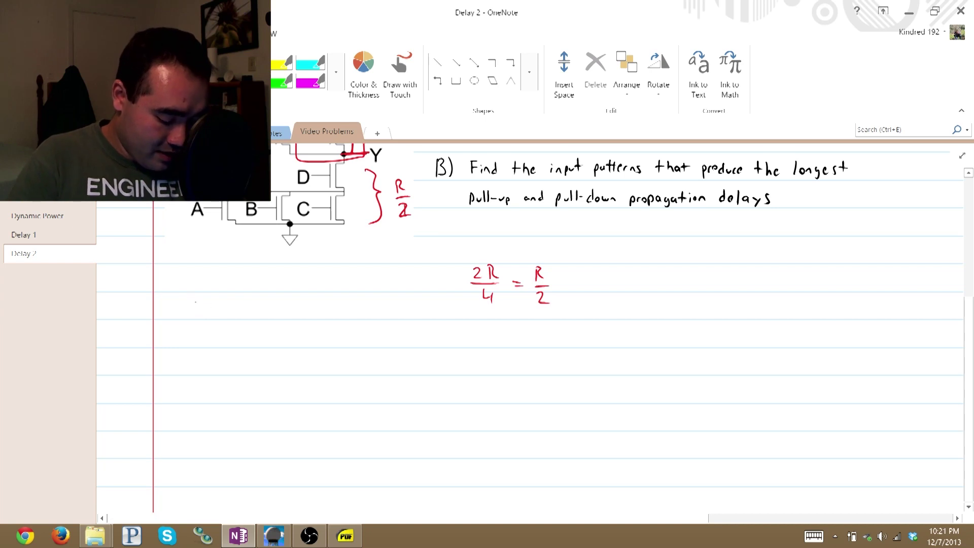
- Write the equation R/2 = 3[2R/k] = below the circuit
{"action": "left_click_drag", "start_coordinate": [196, 300], "coordinate": [212, 319]}
{"action": "mouse_move", "coordinate": [194, 320]}
{"action": "left_mouse_down"}
{"action": "mouse_move", "coordinate": [216, 320]}
{"action": "mouse_move", "coordinate": [204, 327]}
{"action": "mouse_move", "coordinate": [216, 342]}
{"action": "left_mouse_up"}
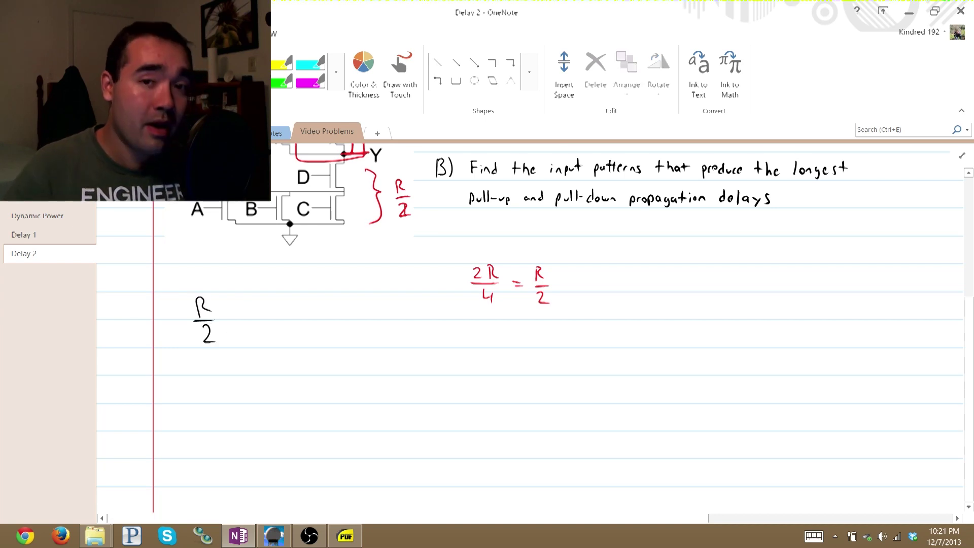
{"action": "left_click_drag", "start_coordinate": [259, 305], "coordinate": [268, 328]}
{"action": "mouse_move", "coordinate": [296, 290]}
{"action": "left_mouse_down"}
{"action": "mouse_move", "coordinate": [284, 290]}
{"action": "mouse_move", "coordinate": [300, 348]}
{"action": "left_mouse_up"}
{"action": "mouse_move", "coordinate": [303, 298]}
{"action": "left_mouse_down"}
{"action": "mouse_move", "coordinate": [327, 300]}
{"action": "mouse_move", "coordinate": [336, 319]}
{"action": "mouse_move", "coordinate": [330, 341]}
{"action": "left_mouse_up"}
{"action": "mouse_move", "coordinate": [343, 294]}
{"action": "left_mouse_down"}
{"action": "mouse_move", "coordinate": [356, 304]}
{"action": "mouse_move", "coordinate": [345, 348]}
{"action": "mouse_move", "coordinate": [387, 323]}
{"action": "left_mouse_up"}
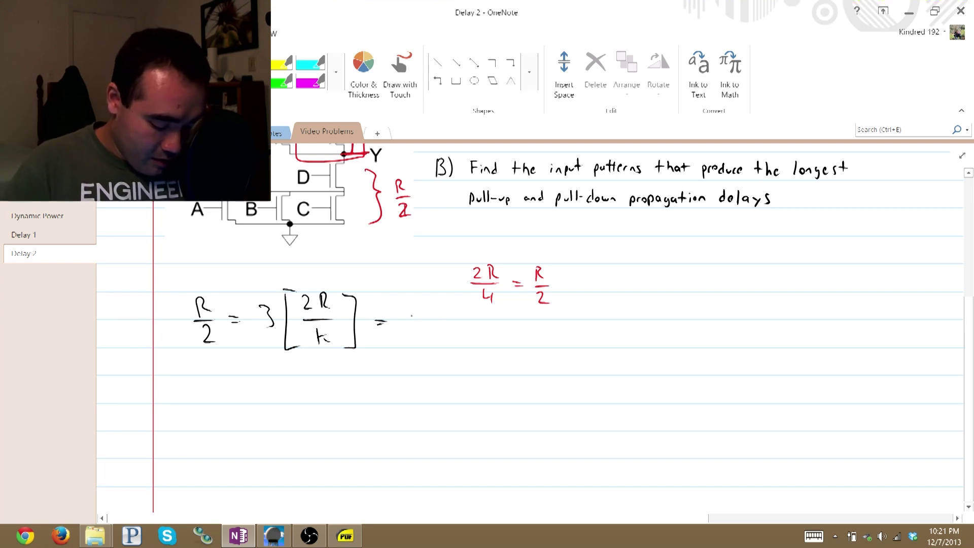
{"action": "mouse_move", "coordinate": [411, 311]}
{"action": "left_mouse_down"}
{"action": "mouse_move", "coordinate": [410, 333]}
{"action": "mouse_move", "coordinate": [423, 333]}
{"action": "left_mouse_up"}
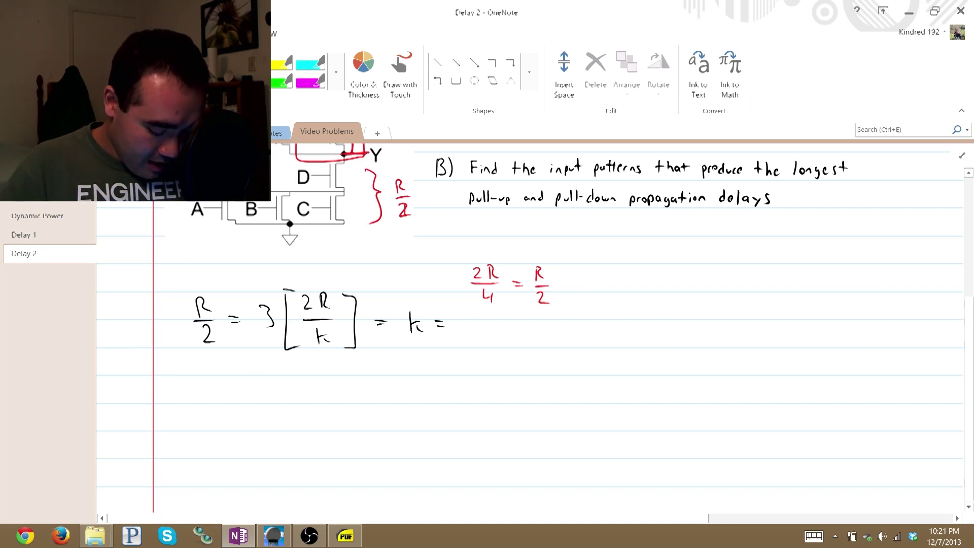
- Move the red 2R/4 = R/2 working aside and write k = 2·6R/R
{"action": "left_click_drag", "start_coordinate": [454, 249], "coordinate": [457, 251]}
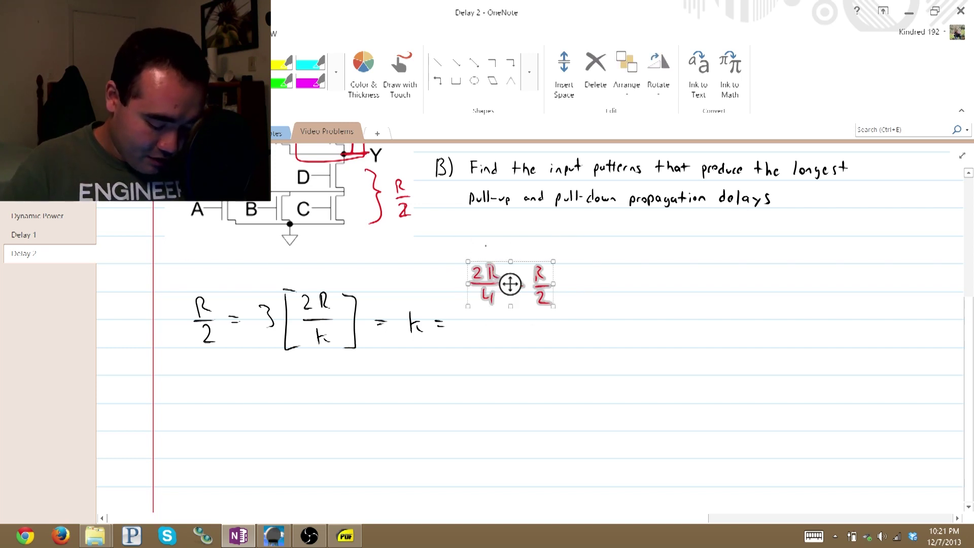
{"action": "left_click_drag", "start_coordinate": [517, 286], "coordinate": [534, 256]}
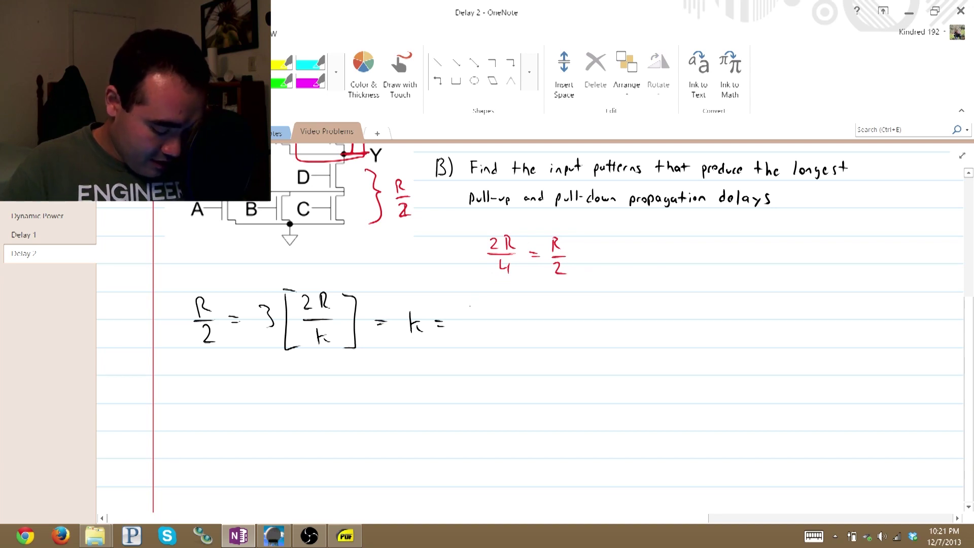
{"action": "mouse_move", "coordinate": [466, 302]}
{"action": "left_mouse_down"}
{"action": "mouse_move", "coordinate": [475, 317]}
{"action": "mouse_move", "coordinate": [495, 311]}
{"action": "left_mouse_up"}
{"action": "left_click", "coordinate": [484, 310]}
{"action": "left_click_drag", "start_coordinate": [509, 299], "coordinate": [519, 316]}
{"action": "mouse_move", "coordinate": [462, 325]}
{"action": "left_mouse_down"}
{"action": "mouse_move", "coordinate": [535, 324]}
{"action": "mouse_move", "coordinate": [490, 340]}
{"action": "left_mouse_up"}
{"action": "left_click_drag", "start_coordinate": [490, 330], "coordinate": [498, 342]}
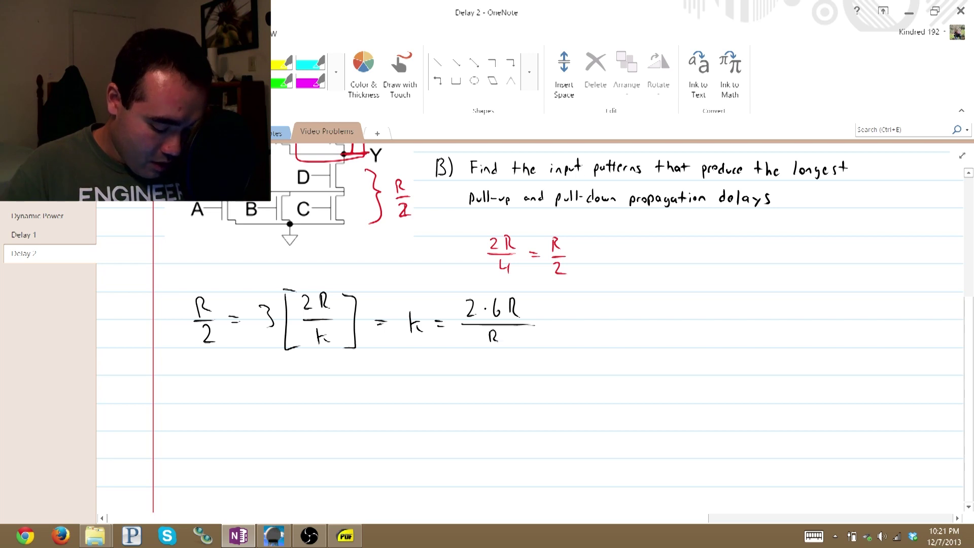
- Finish with = 12, box the 12, and write W/L beside it
{"action": "left_click_drag", "start_coordinate": [553, 323], "coordinate": [561, 323]}
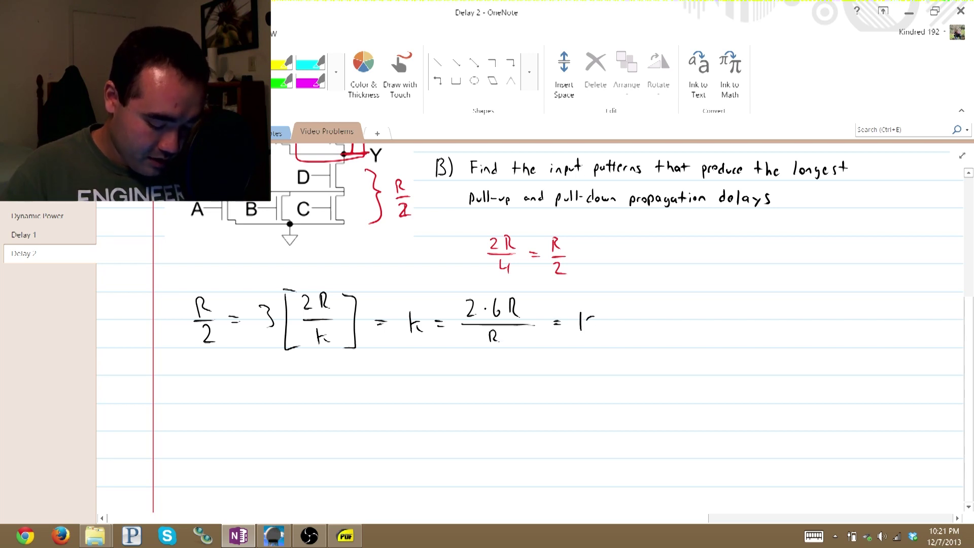
{"action": "left_click_drag", "start_coordinate": [588, 318], "coordinate": [600, 331]}
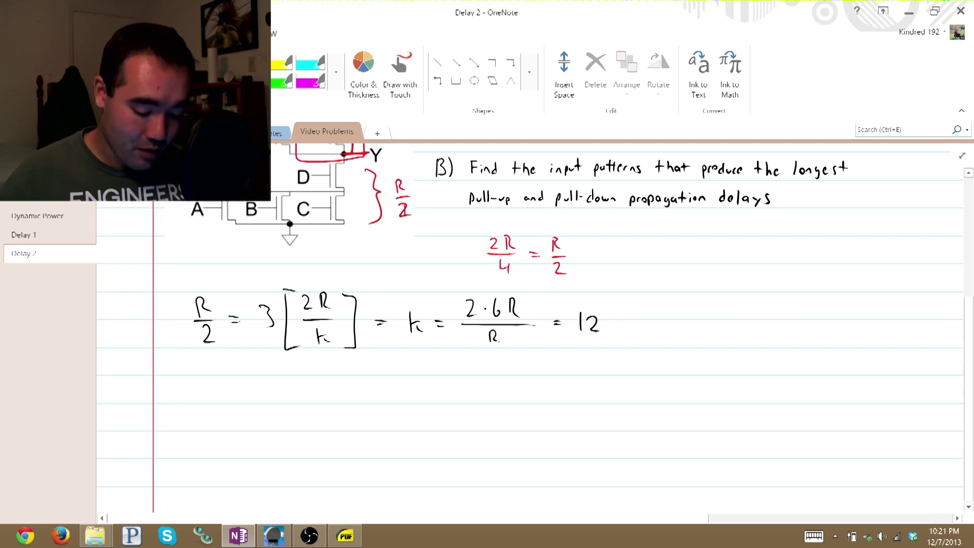
{"action": "mouse_move", "coordinate": [561, 305]}
{"action": "left_mouse_down"}
{"action": "mouse_move", "coordinate": [603, 293]}
{"action": "mouse_move", "coordinate": [560, 303]}
{"action": "left_mouse_up"}
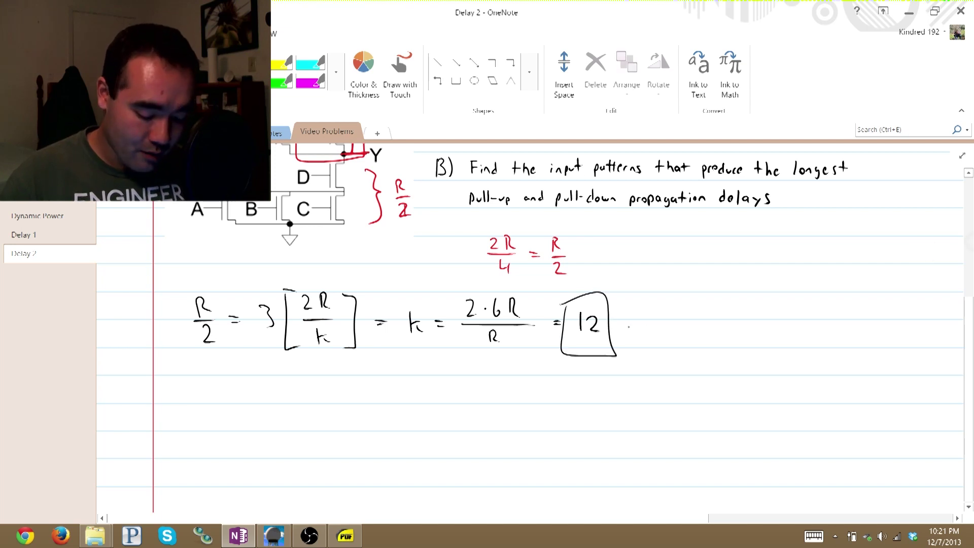
{"action": "mouse_move", "coordinate": [645, 307]}
{"action": "left_mouse_down"}
{"action": "mouse_move", "coordinate": [661, 308]}
{"action": "mouse_move", "coordinate": [664, 336]}
{"action": "left_mouse_up"}
{"action": "mouse_move", "coordinate": [677, 319]}
{"action": "left_mouse_down"}
{"action": "mouse_move", "coordinate": [677, 341]}
{"action": "mouse_move", "coordinate": [688, 339]}
{"action": "left_mouse_up"}
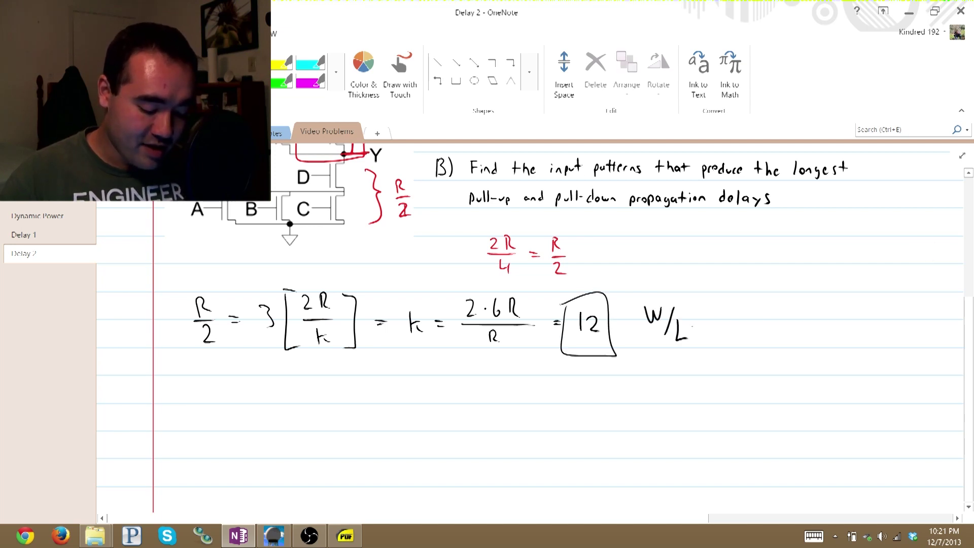
- Mark the pull-up transistors with arrows
{"action": "scroll", "coordinate": [558, 330], "scroll_direction": "up", "scroll_amount": 4}
{"action": "mouse_move", "coordinate": [320, 254]}
{"action": "left_mouse_down"}
{"action": "mouse_move", "coordinate": [301, 254]}
{"action": "mouse_move", "coordinate": [309, 259]}
{"action": "mouse_move", "coordinate": [297, 278]}
{"action": "left_mouse_up"}
{"action": "left_click_drag", "start_coordinate": [303, 272], "coordinate": [303, 284]}
- Add a stroke marking the D pull-up transistor
{"action": "scroll", "coordinate": [533, 340], "scroll_direction": "up", "scroll_amount": 1}
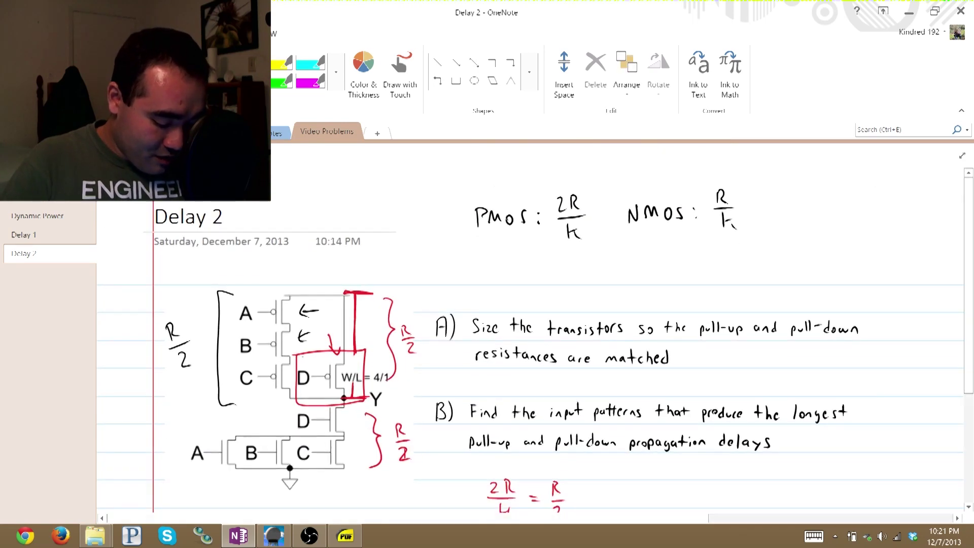
{"action": "mouse_move", "coordinate": [311, 355]}
{"action": "left_mouse_down"}
{"action": "mouse_move", "coordinate": [292, 374]}
{"action": "mouse_move", "coordinate": [307, 375]}
{"action": "left_mouse_up"}
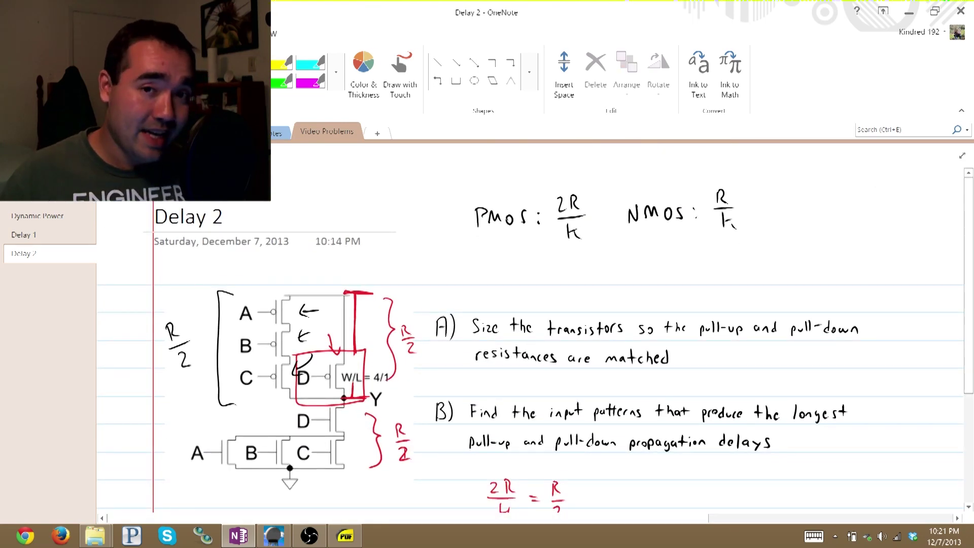
{"action": "scroll", "coordinate": [557, 329], "scroll_direction": "down", "scroll_amount": 6}
- Write = 1/12 after W/L and enclose W/L = 1/12 in a box
{"action": "left_click_drag", "start_coordinate": [702, 265], "coordinate": [721, 270]}
{"action": "mouse_move", "coordinate": [744, 243]}
{"action": "left_mouse_down"}
{"action": "mouse_move", "coordinate": [742, 282]}
{"action": "mouse_move", "coordinate": [755, 286]}
{"action": "left_mouse_up"}
{"action": "left_click_drag", "start_coordinate": [765, 272], "coordinate": [777, 287]}
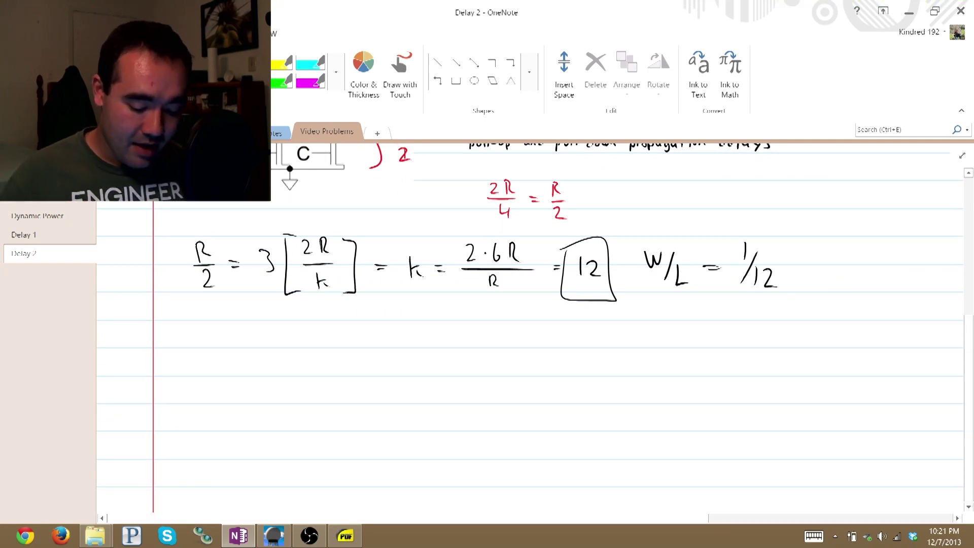
{"action": "scroll", "coordinate": [558, 324], "scroll_direction": "up", "scroll_amount": 2}
{"action": "mouse_move", "coordinate": [710, 339]}
{"action": "left_mouse_down"}
{"action": "mouse_move", "coordinate": [812, 425]}
{"action": "mouse_move", "coordinate": [788, 328]}
{"action": "mouse_move", "coordinate": [701, 336]}
{"action": "left_mouse_up"}
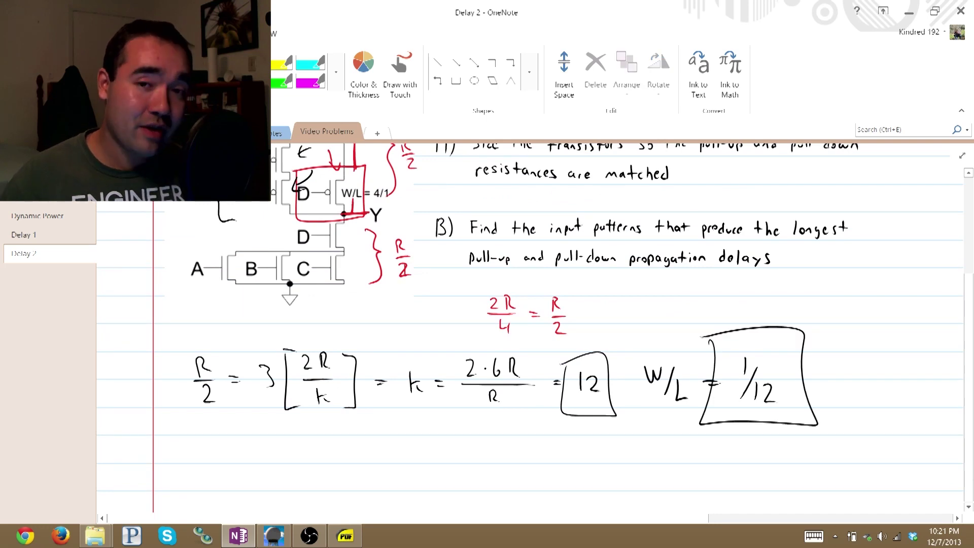
{"action": "scroll", "coordinate": [558, 325], "scroll_direction": "up", "scroll_amount": 3}
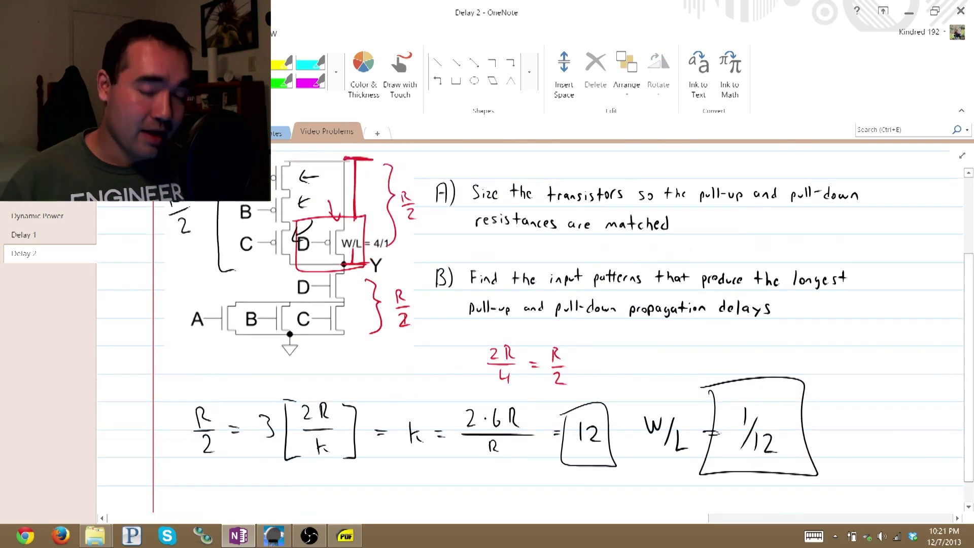
{"action": "scroll", "coordinate": [558, 325], "scroll_direction": "down", "scroll_amount": 2}
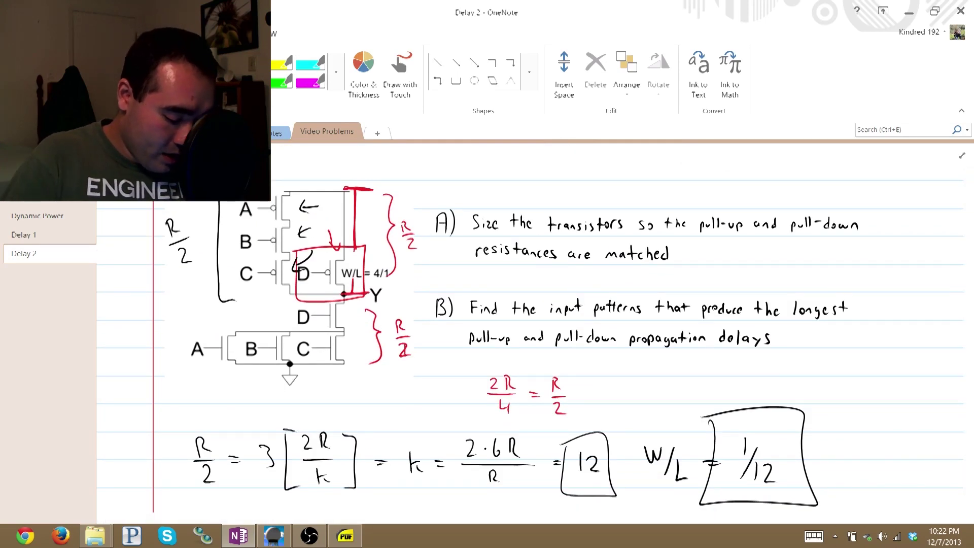
{"action": "scroll", "coordinate": [535, 340], "scroll_direction": "up", "scroll_amount": 2}
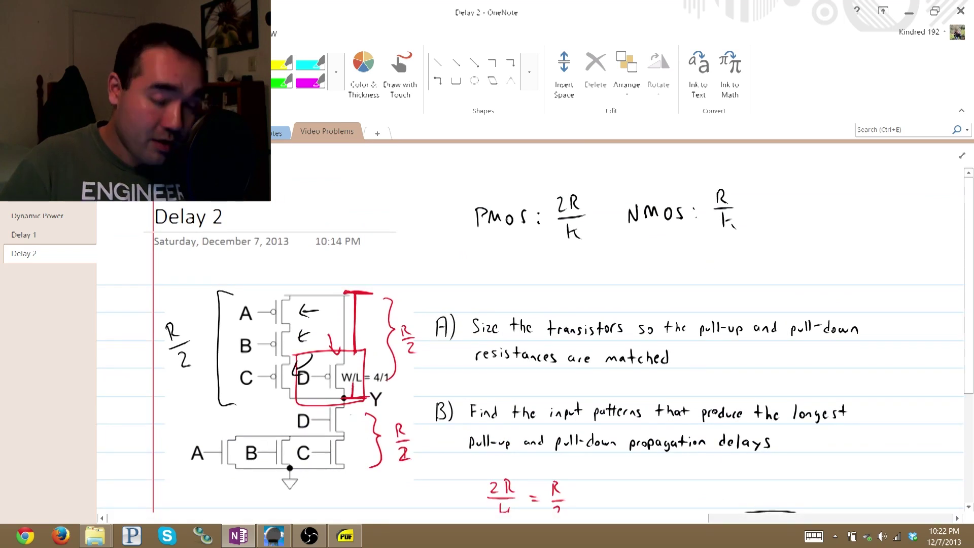
- Trace pull-down paths with green arrows under A, B, C and above D, then circle A, B, C in red
{"action": "mouse_move", "coordinate": [350, 411]}
{"action": "left_mouse_down"}
{"action": "mouse_move", "coordinate": [353, 444]}
{"action": "mouse_move", "coordinate": [349, 425]}
{"action": "mouse_move", "coordinate": [301, 445]}
{"action": "mouse_move", "coordinate": [309, 442]}
{"action": "mouse_move", "coordinate": [286, 435]}
{"action": "mouse_move", "coordinate": [242, 450]}
{"action": "left_mouse_up"}
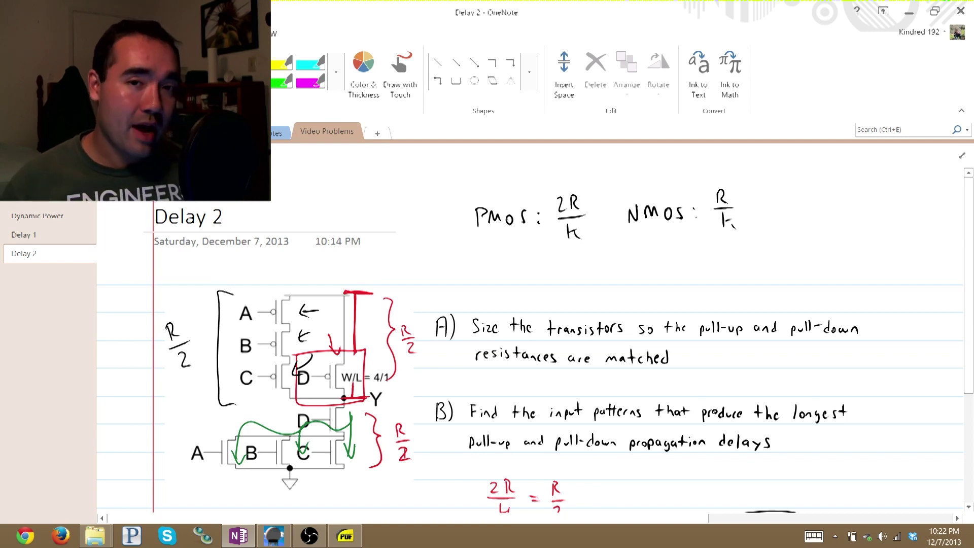
{"action": "left_click_drag", "start_coordinate": [203, 485], "coordinate": [279, 467]}
{"action": "left_click_drag", "start_coordinate": [333, 488], "coordinate": [331, 473]}
{"action": "left_click_drag", "start_coordinate": [329, 469], "coordinate": [343, 472]}
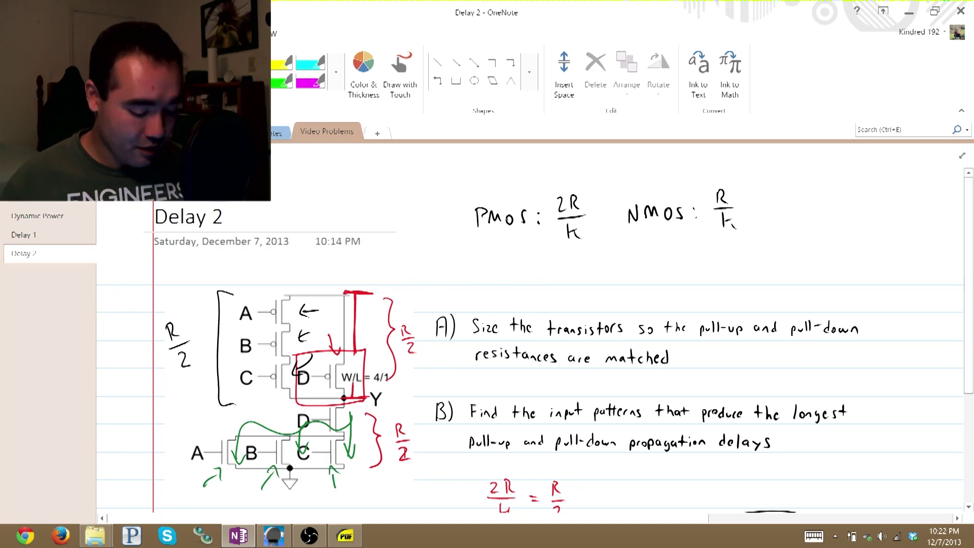
{"action": "left_click_drag", "start_coordinate": [264, 410], "coordinate": [291, 416]}
{"action": "left_click_drag", "start_coordinate": [280, 409], "coordinate": [282, 420]}
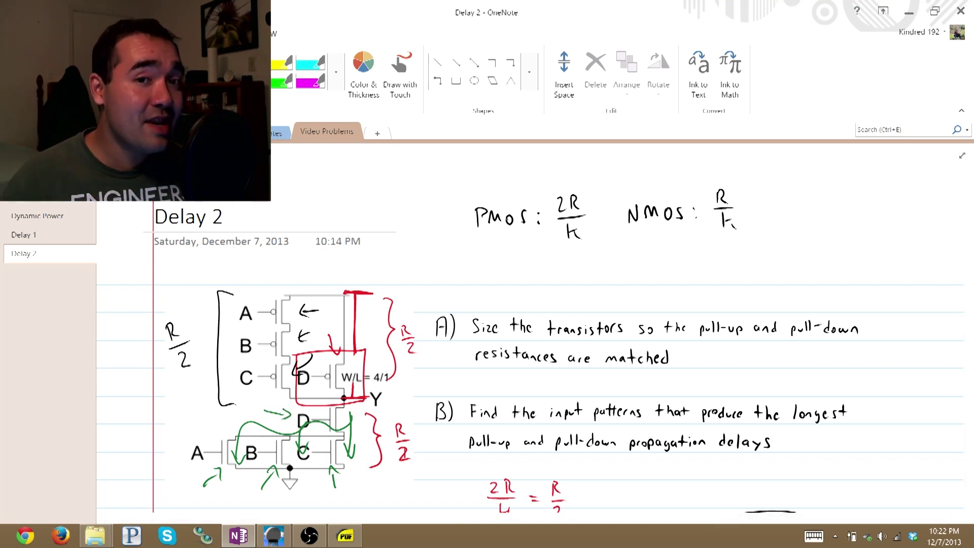
{"action": "mouse_move", "coordinate": [209, 437]}
{"action": "left_mouse_down"}
{"action": "mouse_move", "coordinate": [200, 481]}
{"action": "mouse_move", "coordinate": [216, 437]}
{"action": "mouse_move", "coordinate": [246, 465]}
{"action": "mouse_move", "coordinate": [336, 440]}
{"action": "left_mouse_up"}
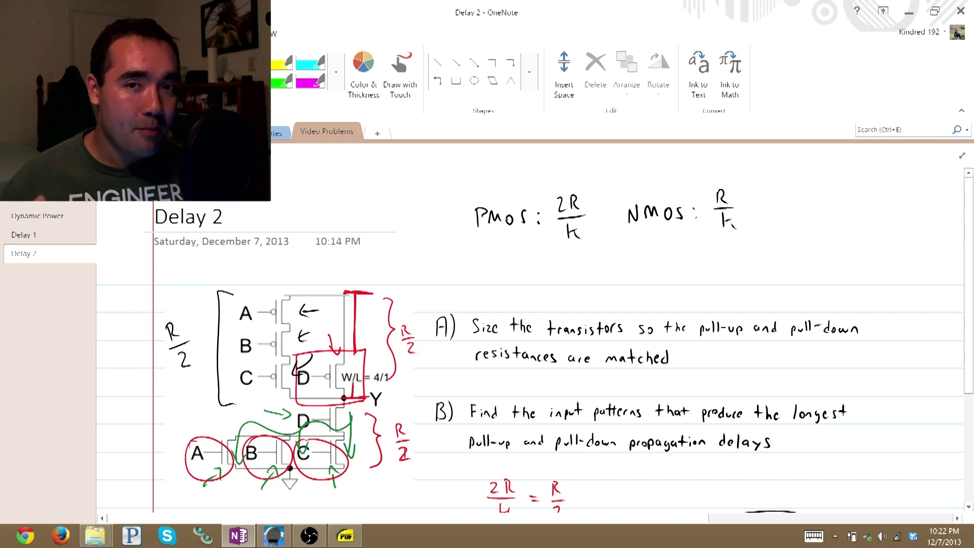
{"action": "scroll", "coordinate": [530, 325], "scroll_direction": "down", "scroll_amount": 10}
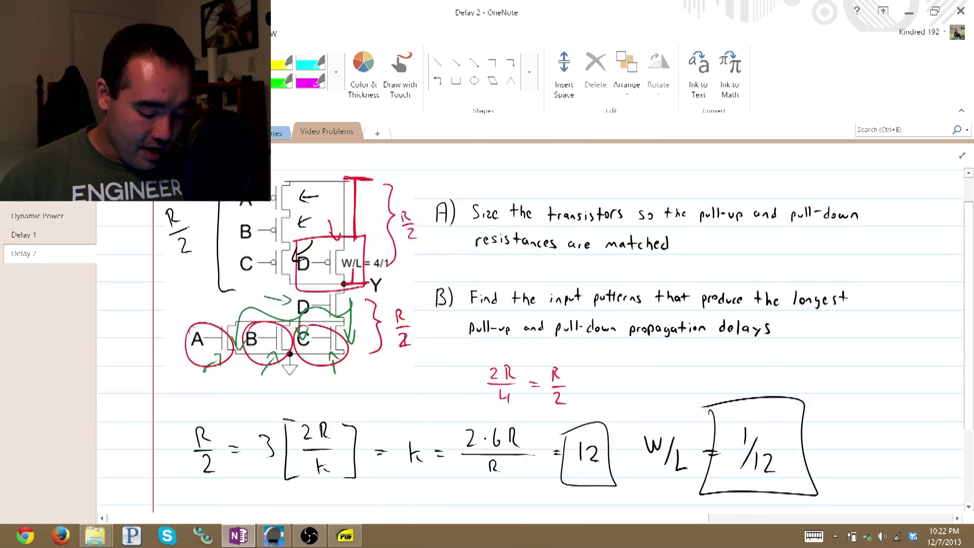
- Draw the red two-transistor series stack with an 'out' lead and a ground symbol
{"action": "mouse_move", "coordinate": [350, 366]}
{"action": "left_mouse_down"}
{"action": "mouse_move", "coordinate": [338, 396]}
{"action": "mouse_move", "coordinate": [359, 488]}
{"action": "left_mouse_up"}
{"action": "left_click_drag", "start_coordinate": [334, 438], "coordinate": [333, 461]}
{"action": "mouse_move", "coordinate": [327, 395]}
{"action": "left_mouse_down"}
{"action": "mouse_move", "coordinate": [321, 454]}
{"action": "mouse_move", "coordinate": [293, 448]}
{"action": "mouse_move", "coordinate": [329, 445]}
{"action": "left_mouse_up"}
{"action": "key", "text": "ctrl+z"}
{"action": "left_click_drag", "start_coordinate": [353, 367], "coordinate": [392, 361]}
{"action": "left_click_drag", "start_coordinate": [402, 360], "coordinate": [408, 362]}
{"action": "left_click_drag", "start_coordinate": [414, 353], "coordinate": [416, 370]}
{"action": "mouse_move", "coordinate": [350, 487]}
{"action": "left_mouse_down"}
{"action": "mouse_move", "coordinate": [372, 486]}
{"action": "mouse_move", "coordinate": [350, 488]}
{"action": "left_mouse_up"}
- Label the upper gate D and the lower gate A, B, C
{"action": "left_click_drag", "start_coordinate": [268, 393], "coordinate": [268, 404]}
{"action": "left_click_drag", "start_coordinate": [269, 392], "coordinate": [269, 405]}
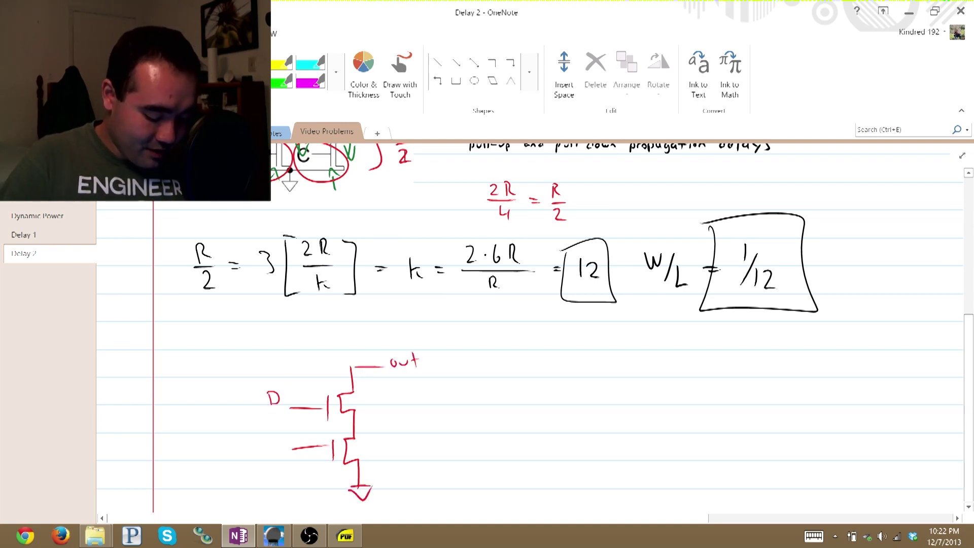
{"action": "mouse_move", "coordinate": [235, 451]}
{"action": "left_mouse_down"}
{"action": "mouse_move", "coordinate": [247, 445]}
{"action": "mouse_move", "coordinate": [254, 458]}
{"action": "left_mouse_up"}
{"action": "left_click_drag", "start_coordinate": [263, 440], "coordinate": [264, 450]}
{"action": "mouse_move", "coordinate": [279, 449]}
{"action": "left_mouse_down"}
{"action": "mouse_move", "coordinate": [277, 461]}
{"action": "mouse_move", "coordinate": [293, 453]}
{"action": "left_mouse_up"}
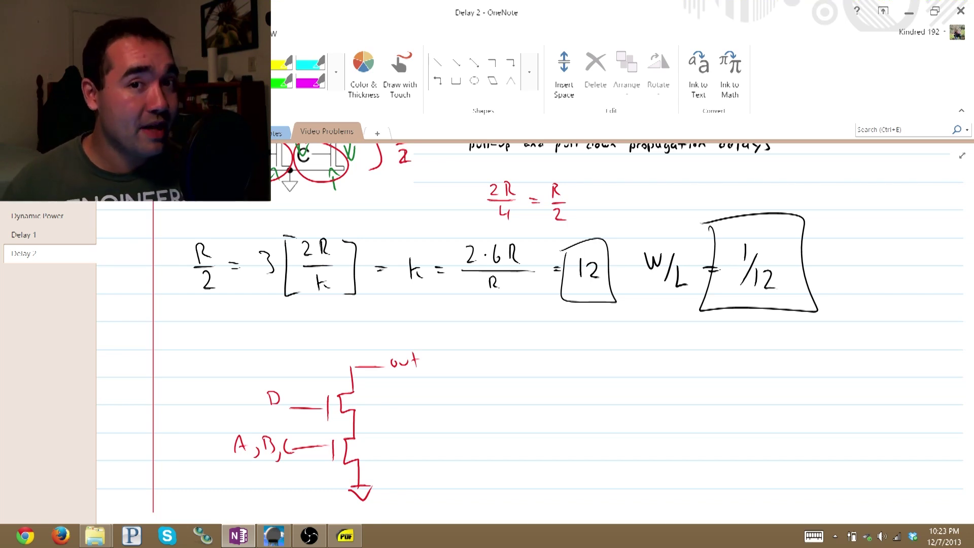
- Draw a black brace beside the series stack and start writing R/2 next to it
{"action": "scroll", "coordinate": [630, 402], "scroll_direction": "down", "scroll_amount": 2}
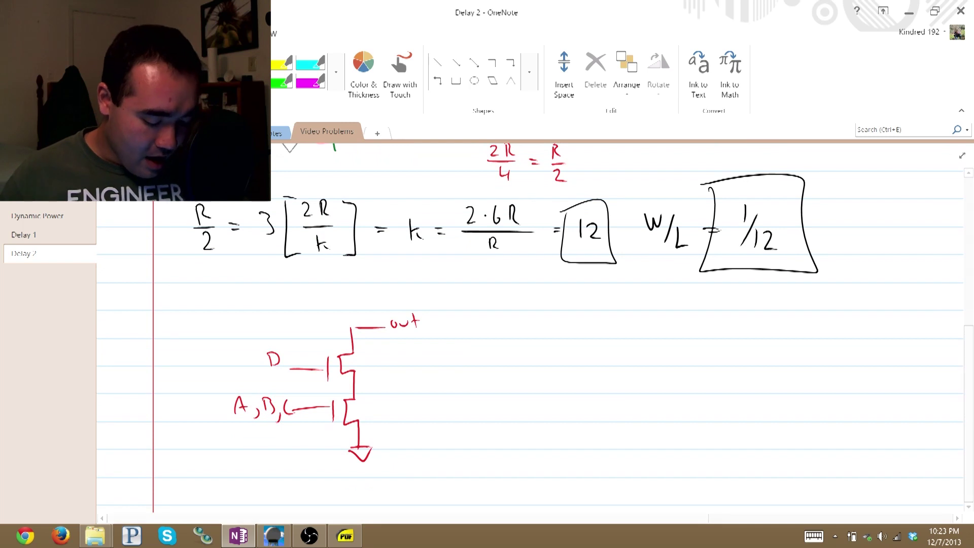
{"action": "scroll", "coordinate": [564, 327], "scroll_direction": "up", "scroll_amount": 1}
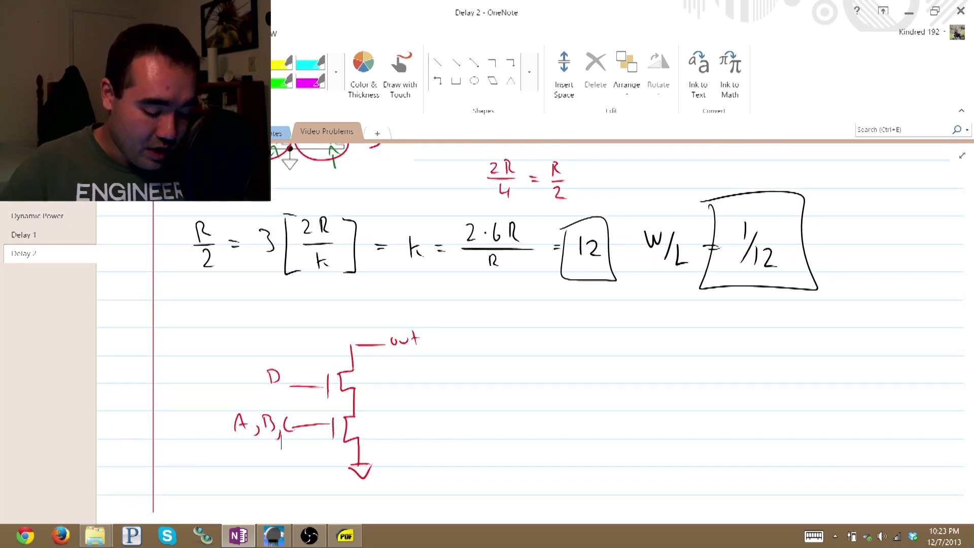
{"action": "mouse_move", "coordinate": [401, 353]}
{"action": "left_mouse_down"}
{"action": "mouse_move", "coordinate": [415, 401]}
{"action": "mouse_move", "coordinate": [397, 456]}
{"action": "left_mouse_up"}
{"action": "mouse_move", "coordinate": [451, 378]}
{"action": "left_mouse_down"}
{"action": "mouse_move", "coordinate": [450, 394]}
{"action": "mouse_move", "coordinate": [472, 401]}
{"action": "mouse_move", "coordinate": [465, 426]}
{"action": "mouse_move", "coordinate": [501, 399]}
{"action": "mouse_move", "coordinate": [524, 409]}
{"action": "left_mouse_up"}
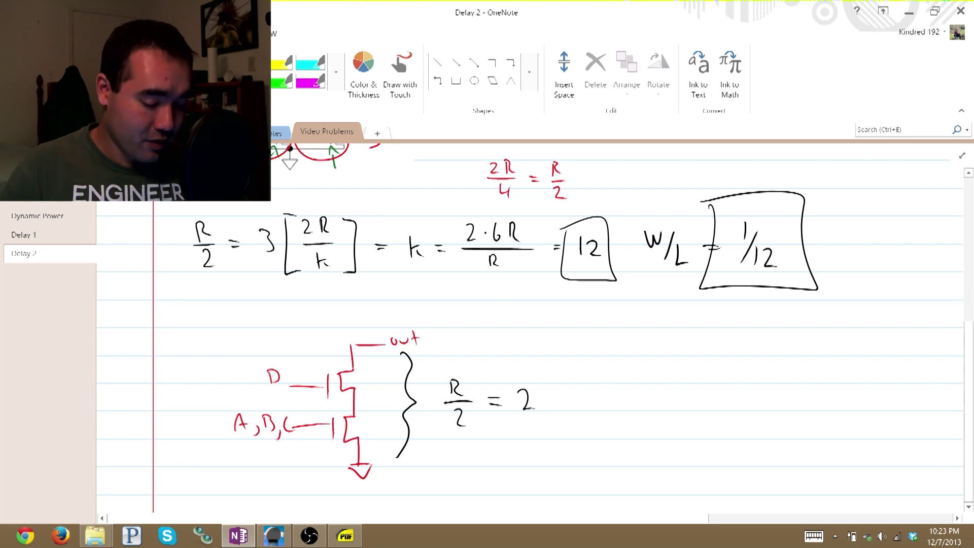
- Extend the equation to R/2 = 2[R/k] = k =
{"action": "left_click_drag", "start_coordinate": [559, 372], "coordinate": [561, 429]}
{"action": "mouse_move", "coordinate": [574, 376]}
{"action": "left_mouse_down"}
{"action": "mouse_move", "coordinate": [574, 392]}
{"action": "mouse_move", "coordinate": [593, 398]}
{"action": "mouse_move", "coordinate": [575, 418]}
{"action": "mouse_move", "coordinate": [588, 419]}
{"action": "left_mouse_up"}
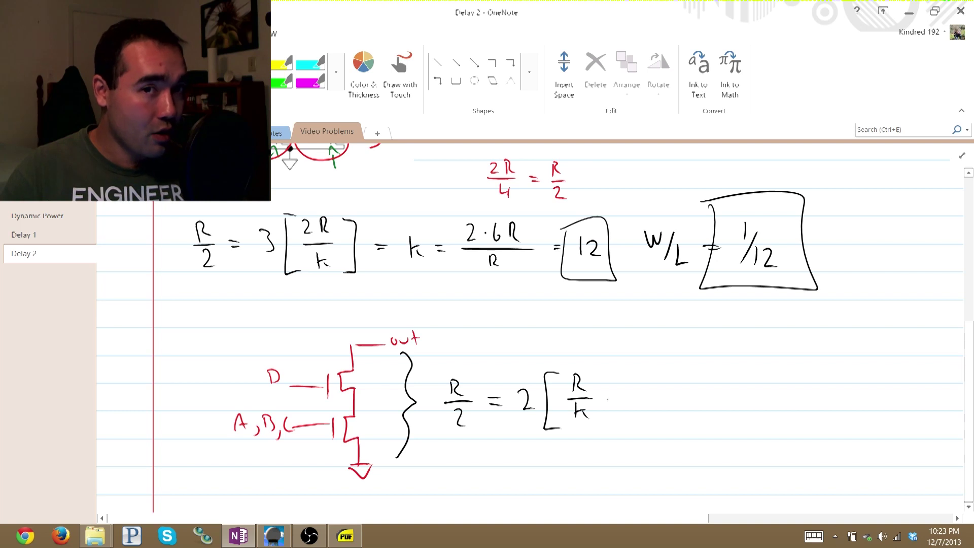
{"action": "mouse_move", "coordinate": [596, 381]}
{"action": "left_mouse_down"}
{"action": "mouse_move", "coordinate": [607, 427]}
{"action": "mouse_move", "coordinate": [634, 398]}
{"action": "left_mouse_up"}
{"action": "left_click_drag", "start_coordinate": [625, 404], "coordinate": [657, 410]}
{"action": "mouse_move", "coordinate": [668, 395]}
{"action": "left_mouse_down"}
{"action": "mouse_move", "coordinate": [661, 402]}
{"action": "mouse_move", "coordinate": [675, 408]}
{"action": "left_mouse_up"}
{"action": "left_click_drag", "start_coordinate": [686, 397], "coordinate": [697, 395]}
{"action": "mouse_move", "coordinate": [687, 402]}
{"action": "left_mouse_down"}
{"action": "mouse_move", "coordinate": [729, 388]}
{"action": "mouse_move", "coordinate": [739, 398]}
{"action": "left_mouse_up"}
- Write the R/R fraction with an equals sign, then erase the mistaken 2/2 factor
{"action": "left_click_drag", "start_coordinate": [723, 406], "coordinate": [731, 414]}
{"action": "left_click_drag", "start_coordinate": [745, 370], "coordinate": [745, 381]}
{"action": "left_click_drag", "start_coordinate": [746, 372], "coordinate": [757, 386]}
{"action": "mouse_move", "coordinate": [747, 397]}
{"action": "left_mouse_down"}
{"action": "mouse_move", "coordinate": [762, 397]}
{"action": "mouse_move", "coordinate": [752, 419]}
{"action": "left_mouse_up"}
{"action": "mouse_move", "coordinate": [752, 403]}
{"action": "left_mouse_down"}
{"action": "mouse_move", "coordinate": [762, 418]}
{"action": "mouse_move", "coordinate": [787, 391]}
{"action": "left_mouse_up"}
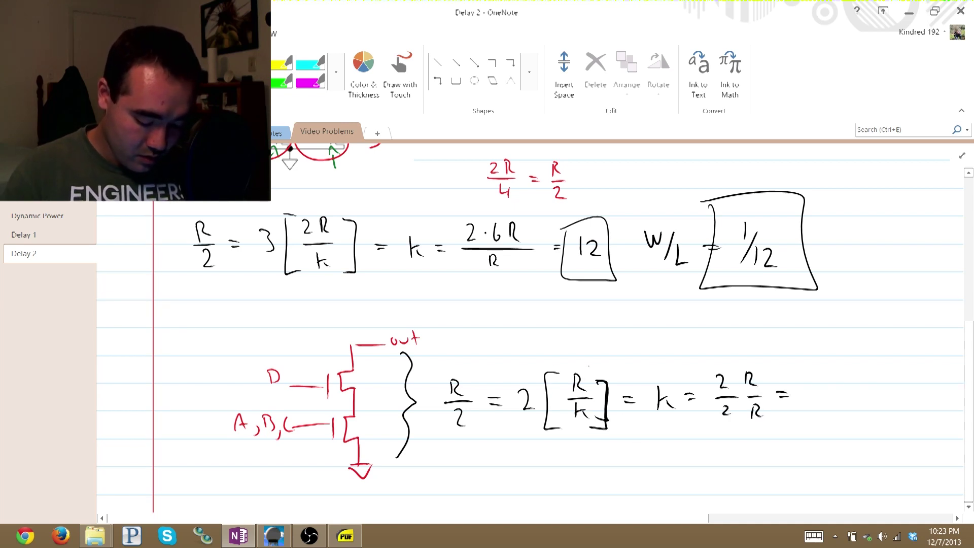
{"action": "mouse_move", "coordinate": [716, 378]}
{"action": "left_mouse_down"}
{"action": "mouse_move", "coordinate": [730, 414]}
{"action": "mouse_move", "coordinate": [715, 402]}
{"action": "mouse_move", "coordinate": [727, 402]}
{"action": "left_mouse_up"}
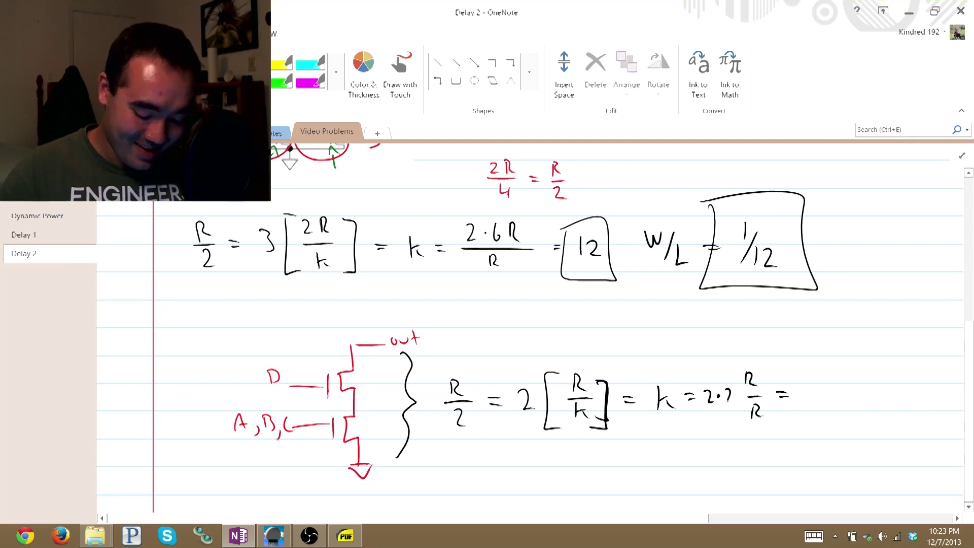